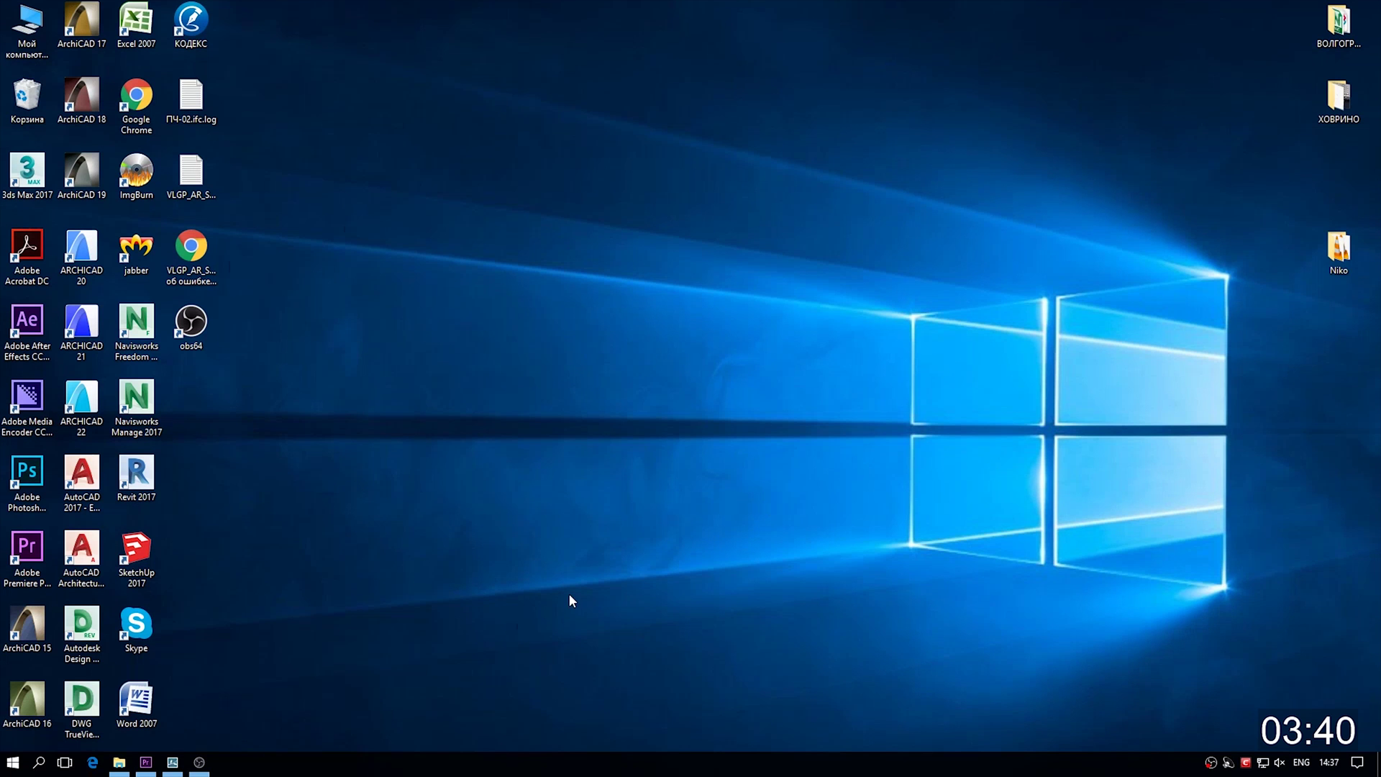
# Switch to Lumion and open panorama mode from a street-level viewpoint on the sidewalk beside the crosswalk
pyautogui.click(172, 764)
pyautogui.click(749, 150)
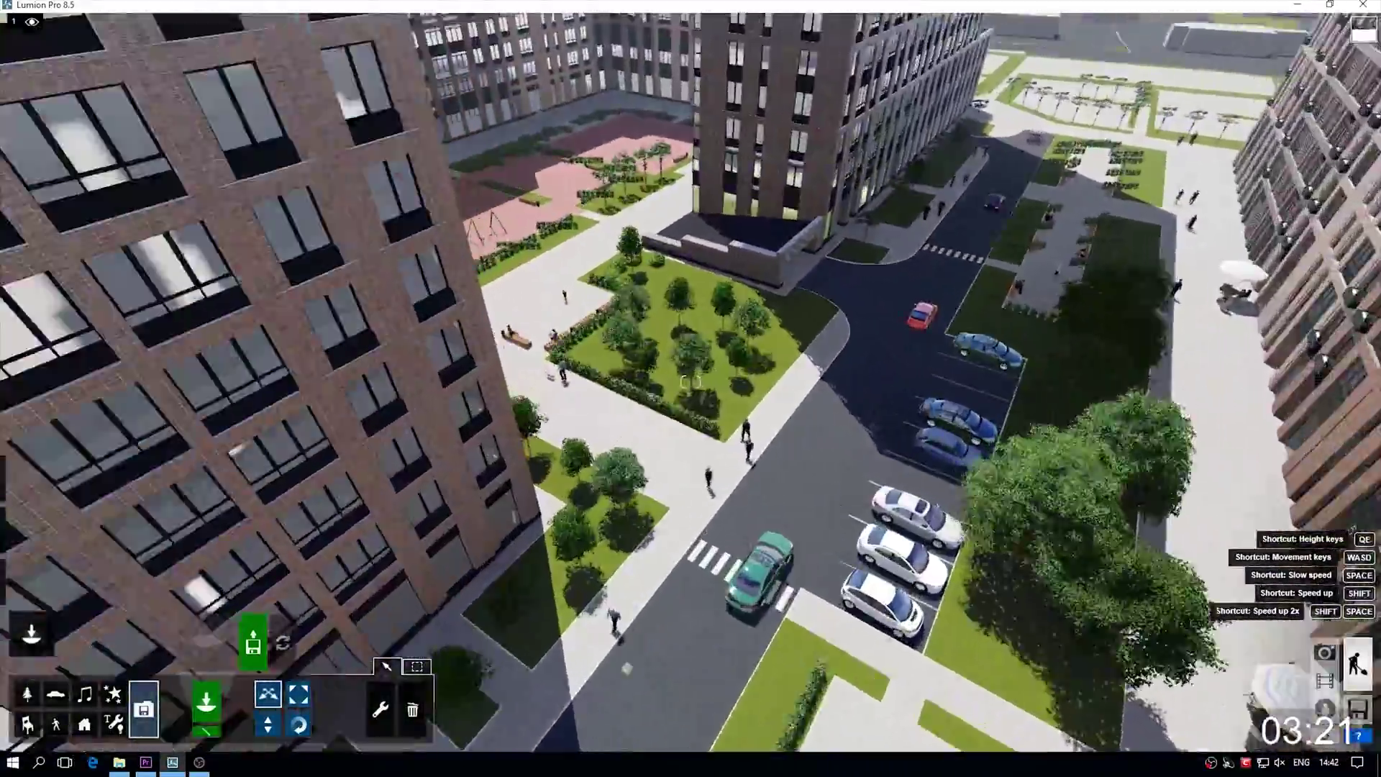
pyautogui.press('w')
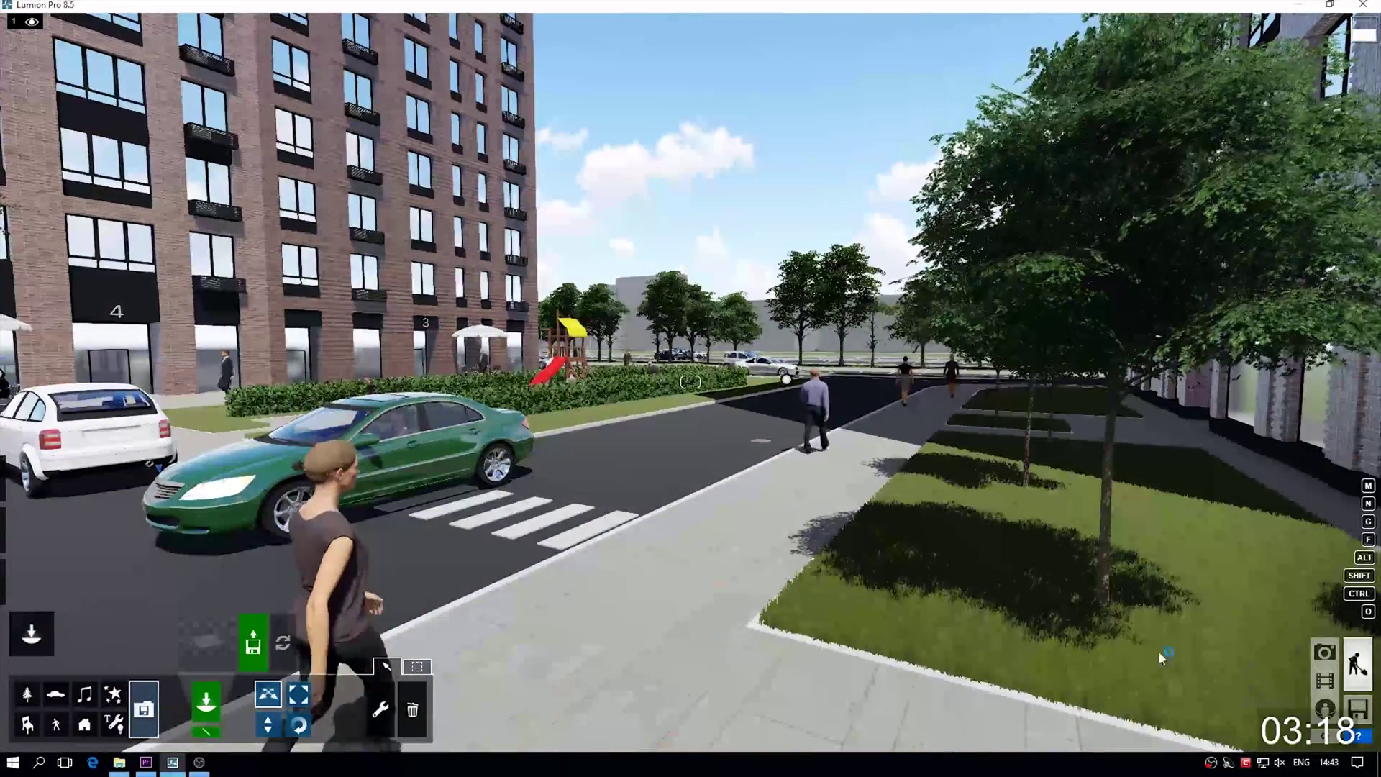
pyautogui.click(1357, 657)
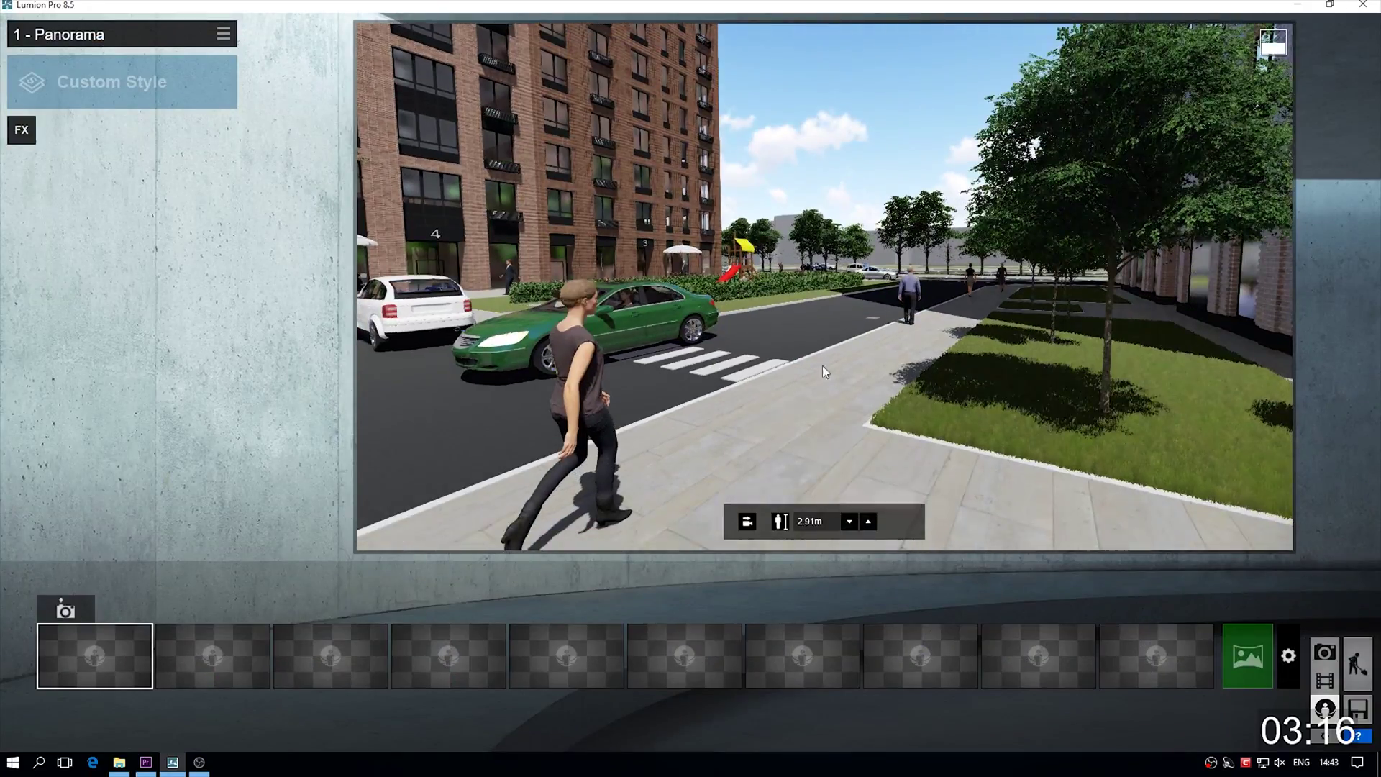
# Set the panorama camera's eye height to 2.91 m and store the view in the first panorama slot
pyautogui.click(849, 522)
pyautogui.click(869, 521)
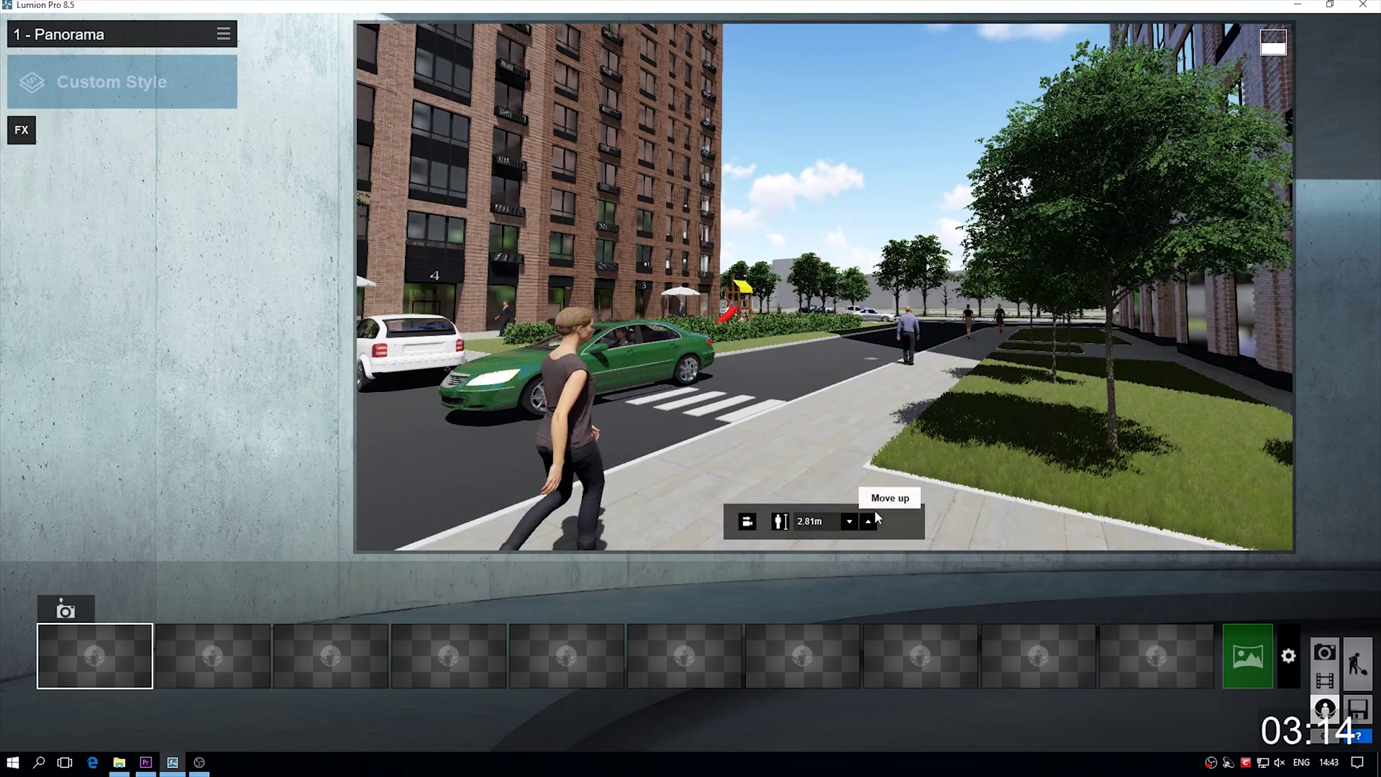
pyautogui.click(65, 610)
# Add the Sun effect to the panorama and set the sun height to 0.8
pyautogui.click(22, 130)
pyautogui.click(367, 128)
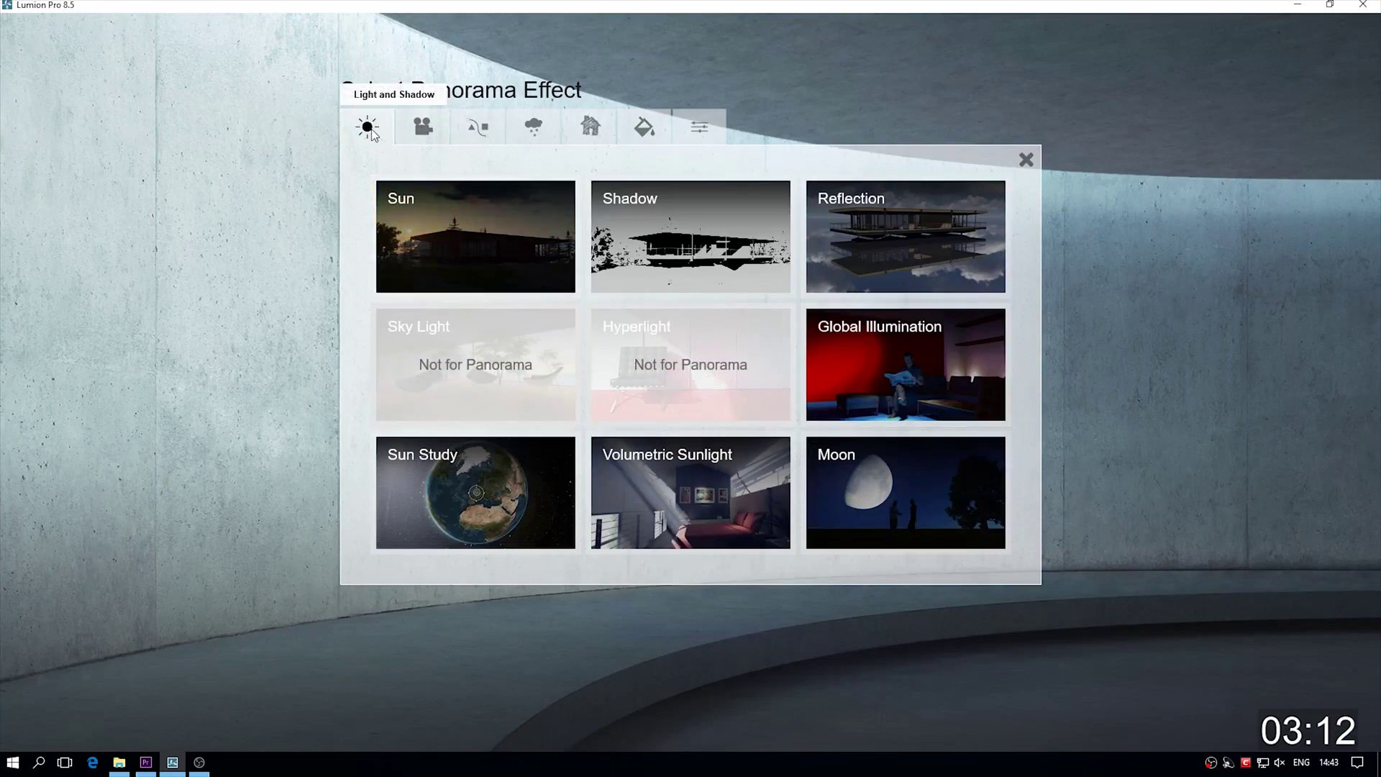
pyautogui.click(474, 237)
pyautogui.moveTo(156, 196); pyautogui.dragTo(213, 192)
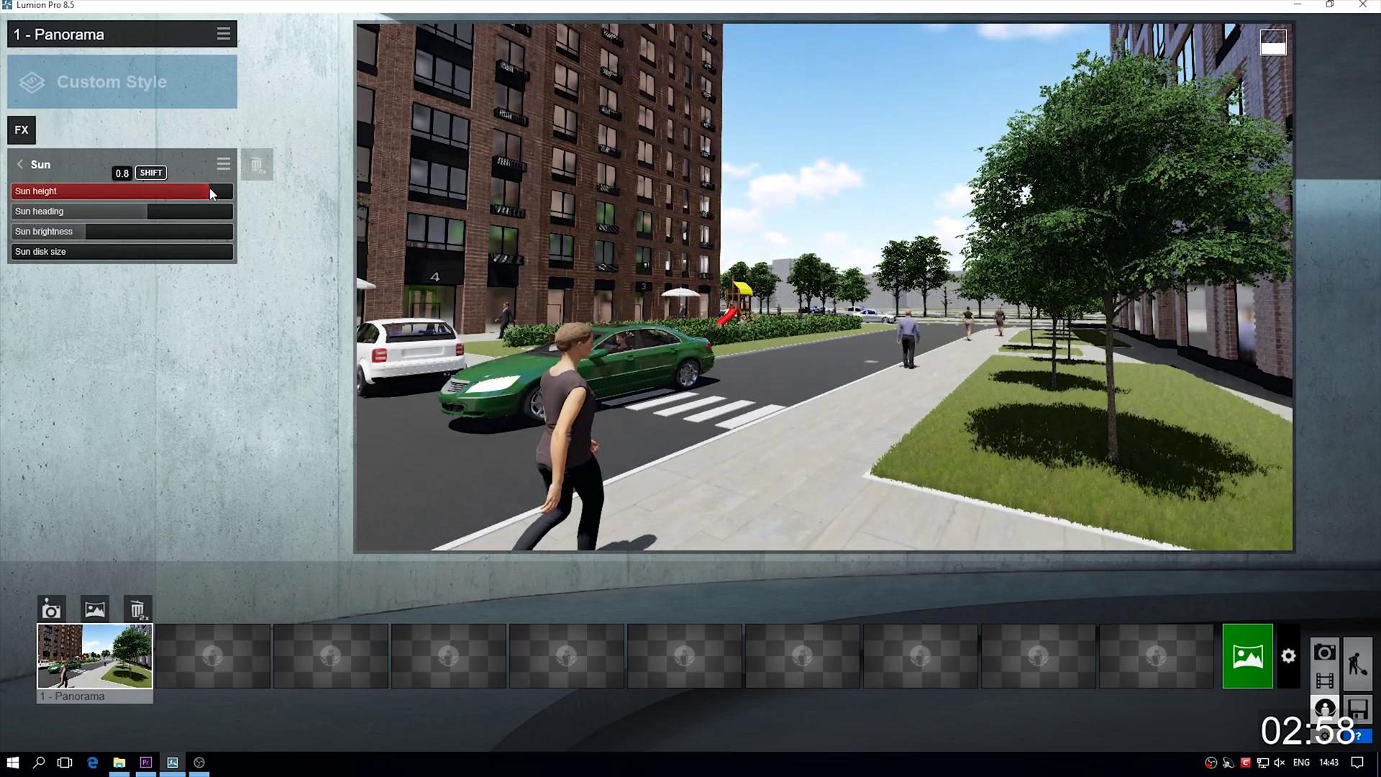
# Add the Shadow and Reflection effects to the panorama and turn on Speedray reflections
pyautogui.click(63, 148)
pyautogui.click(683, 233)
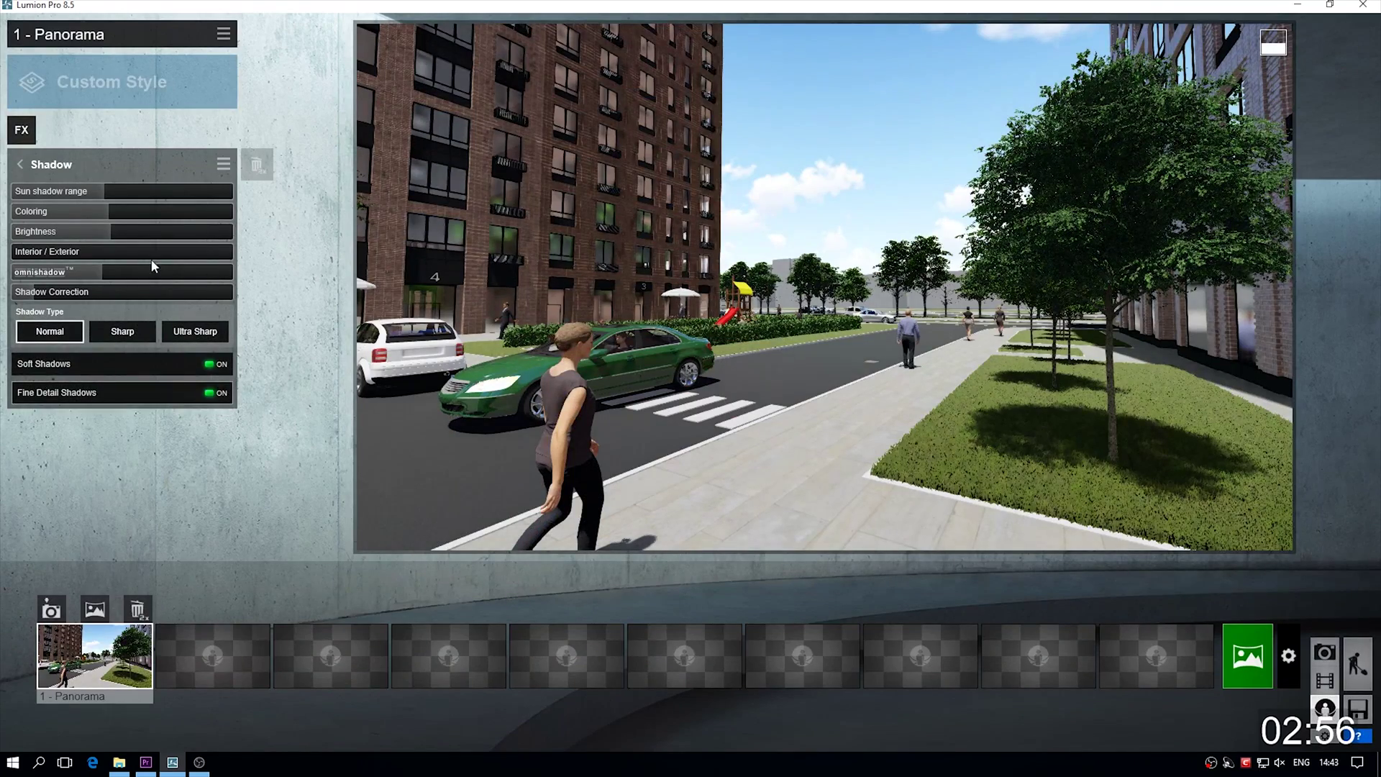
pyautogui.click(24, 129)
pyautogui.click(834, 216)
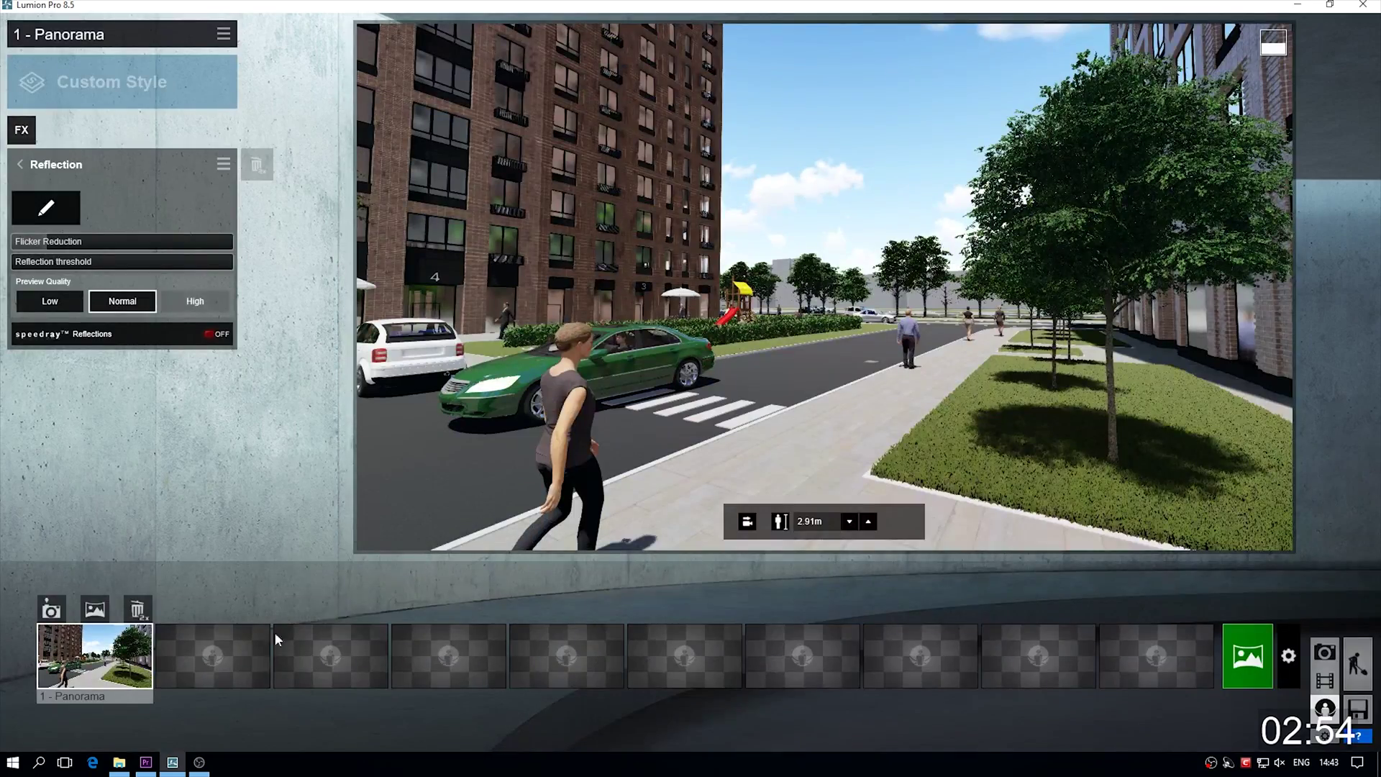
pyautogui.click(161, 332)
# Add three reflection planes on the brick building across the street, covering its ground-floor glazing, facade windows and balcony windows
pyautogui.click(47, 208)
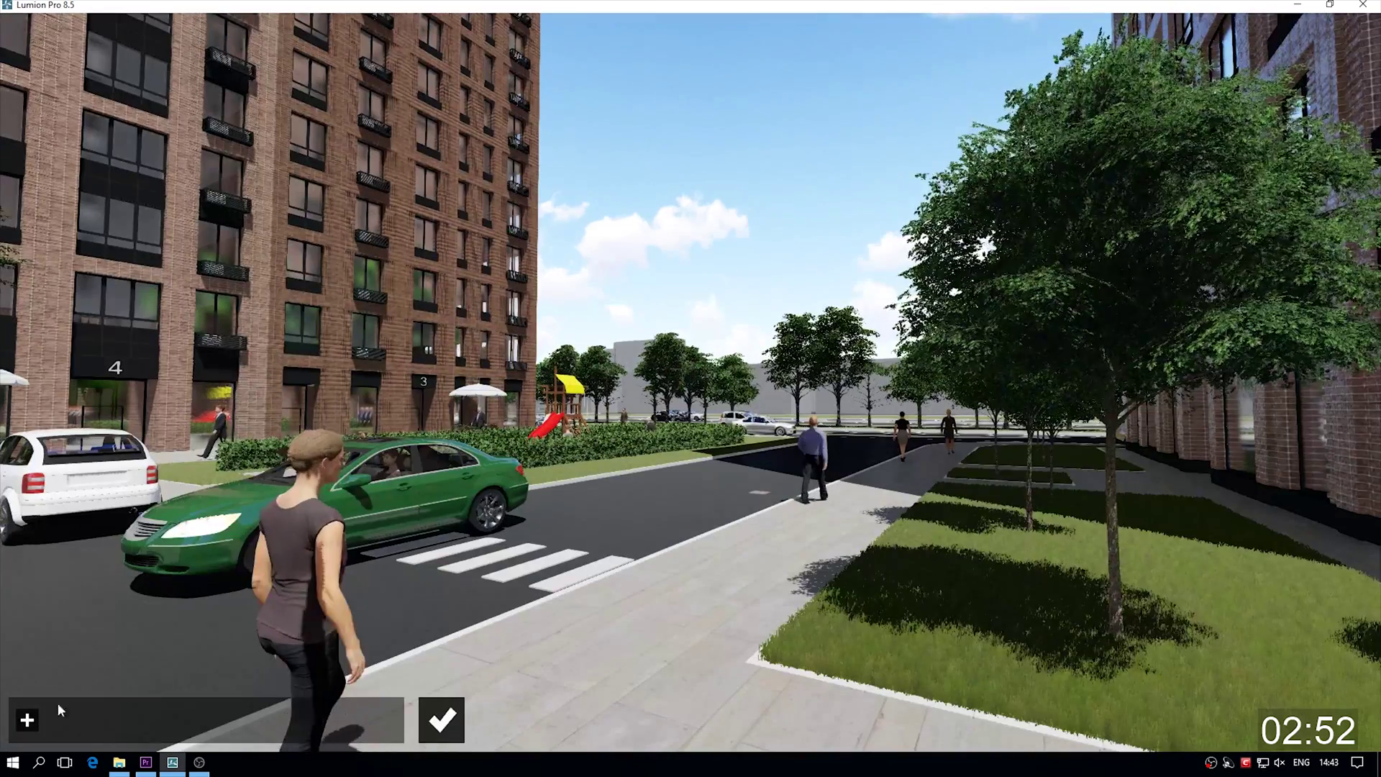
pyautogui.click(28, 716)
pyautogui.click(126, 395)
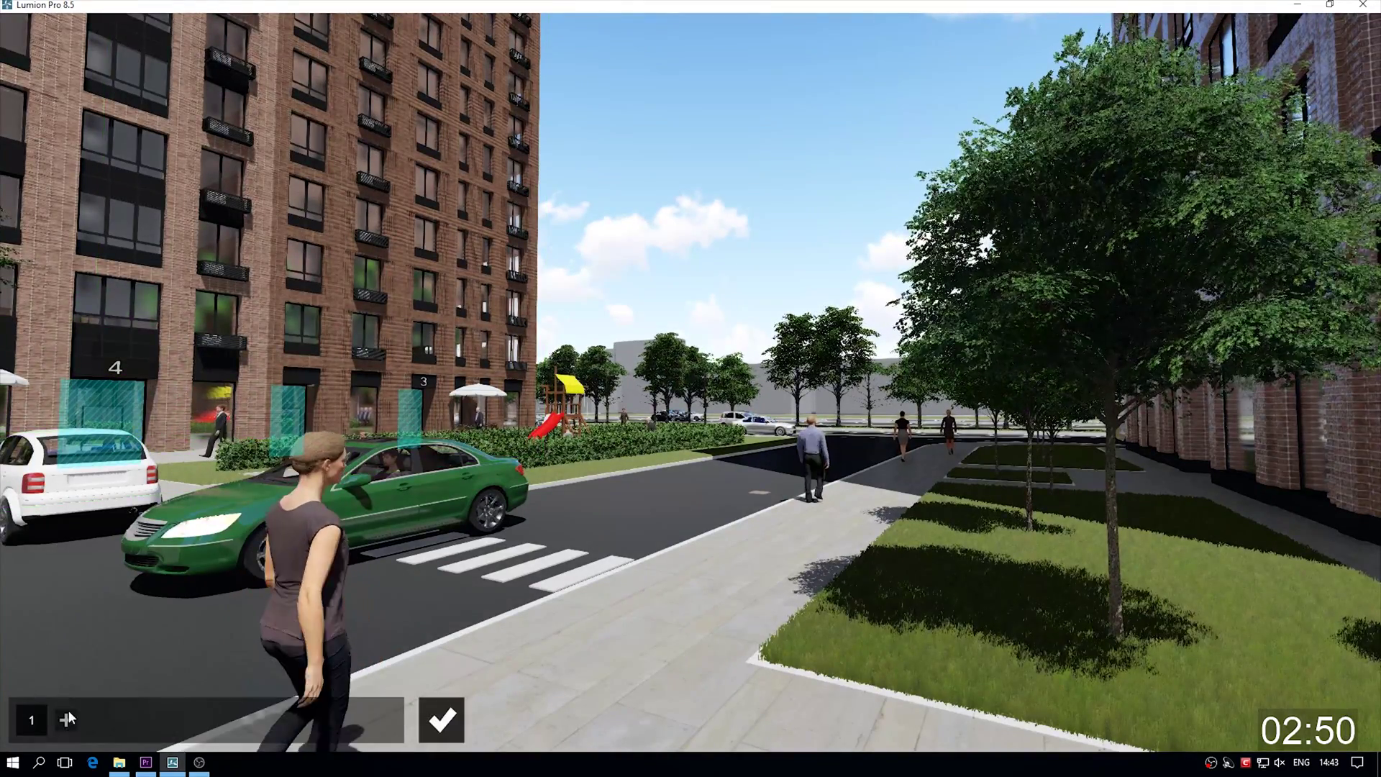
pyautogui.click(67, 713)
pyautogui.click(119, 299)
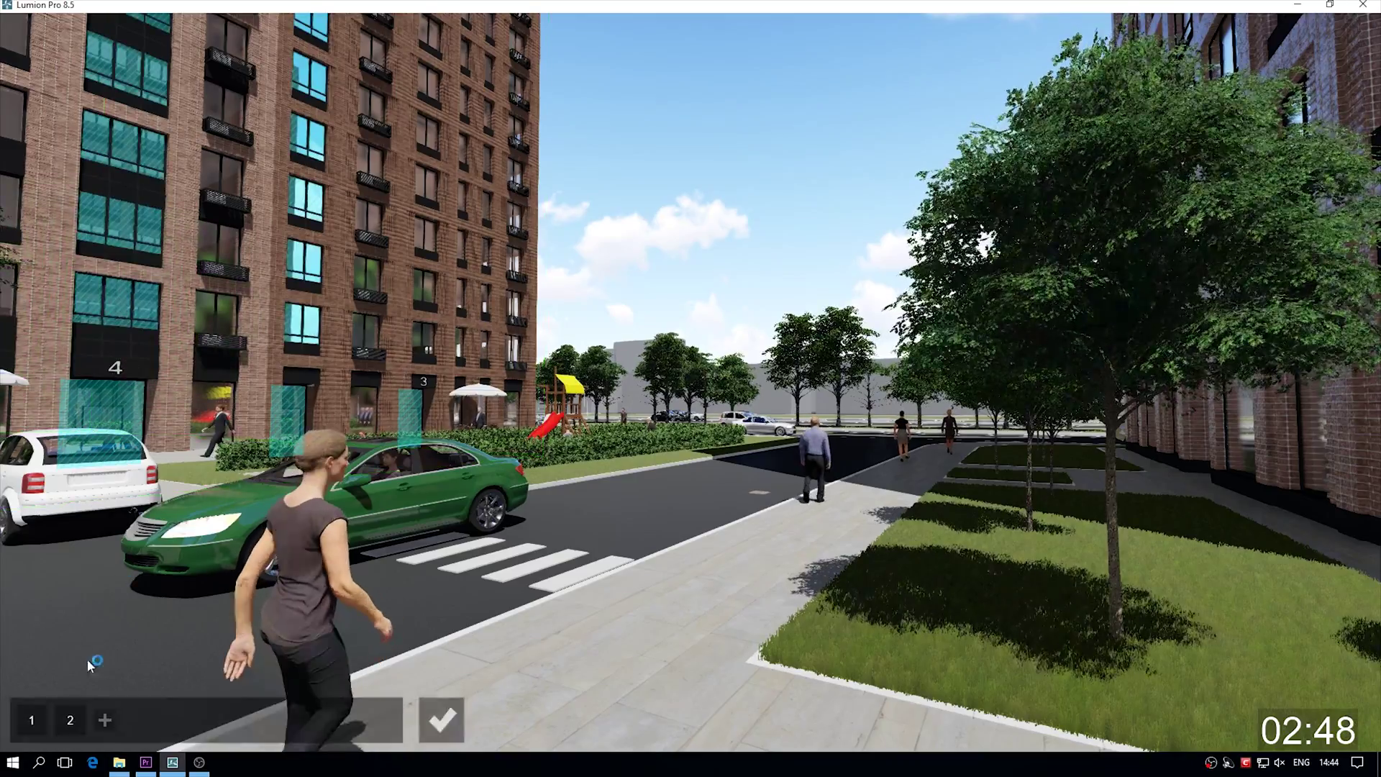
pyautogui.click(107, 722)
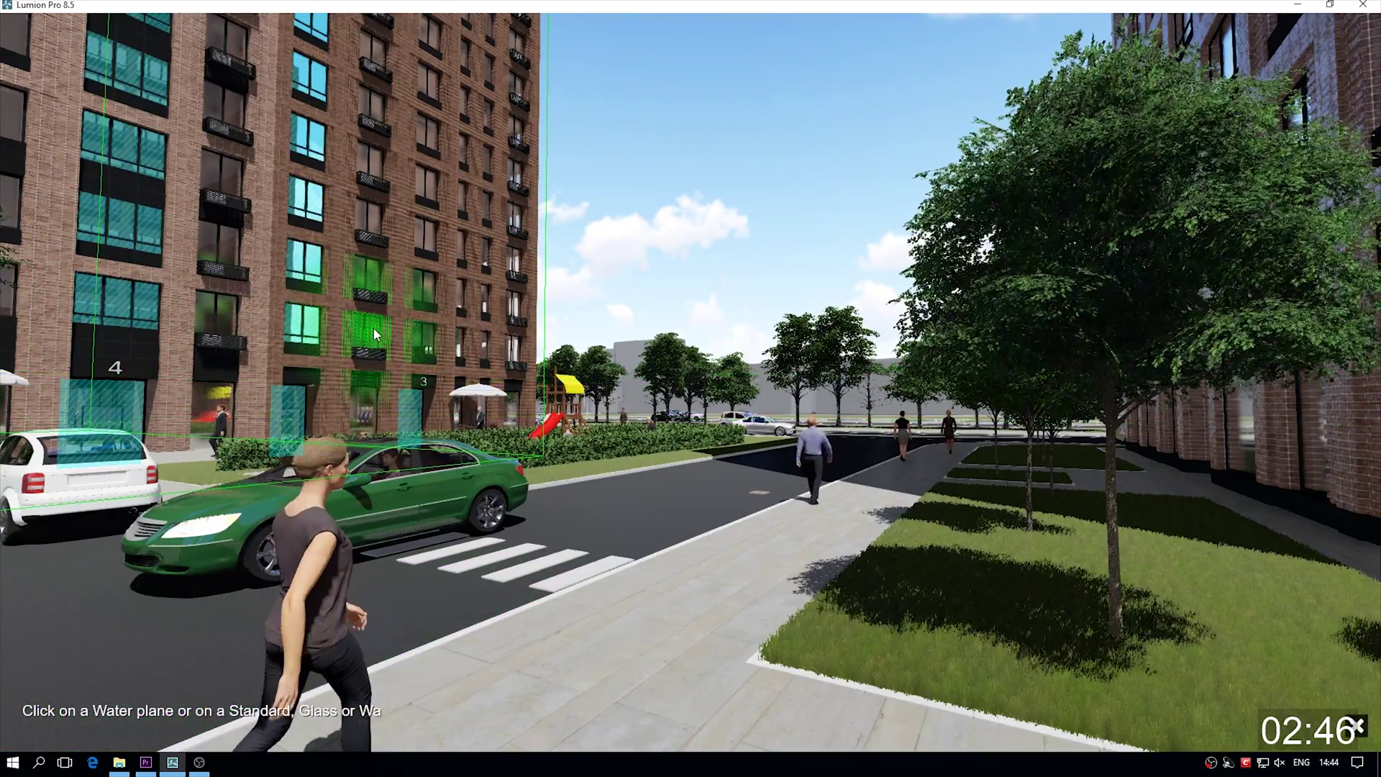
pyautogui.click(373, 329)
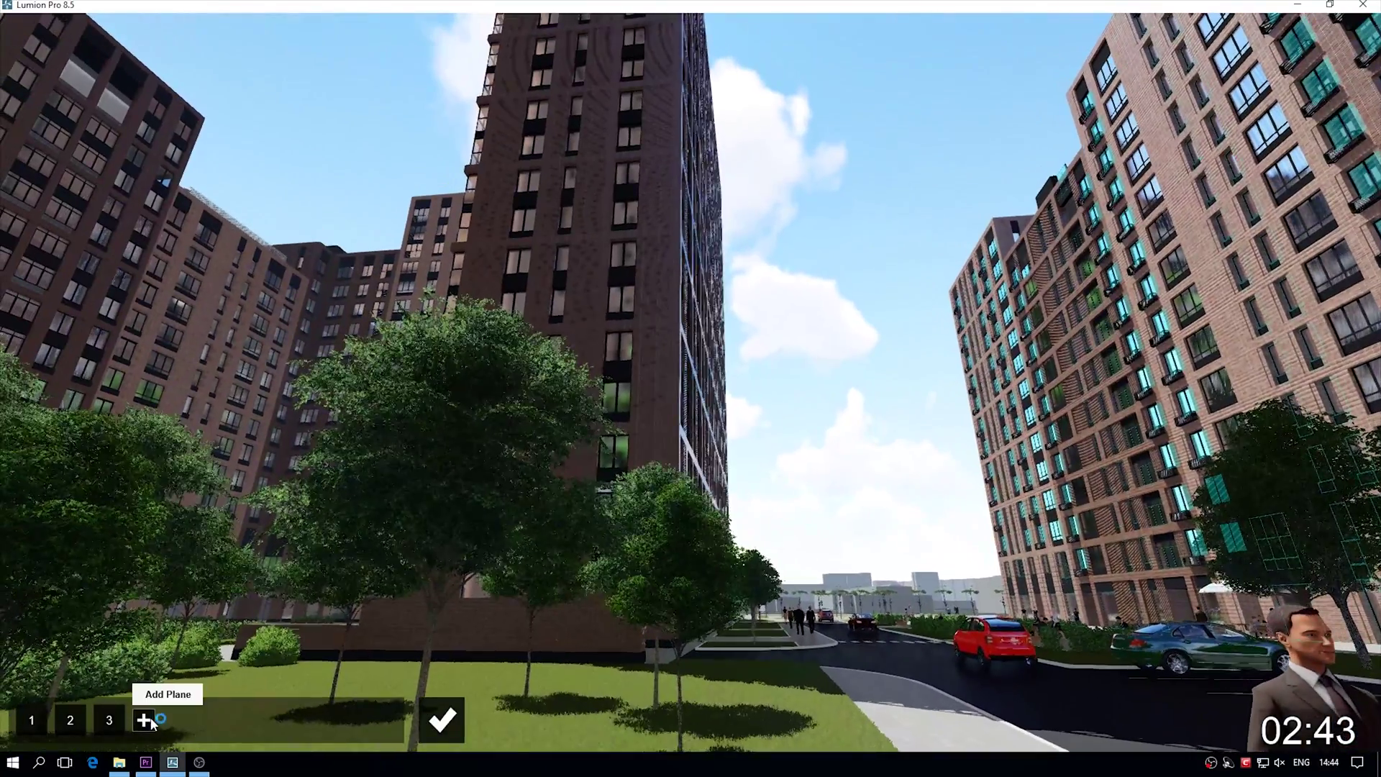
# Add further reflection planes on the window glass of the dark brick tower behind the trees
pyautogui.click(144, 720)
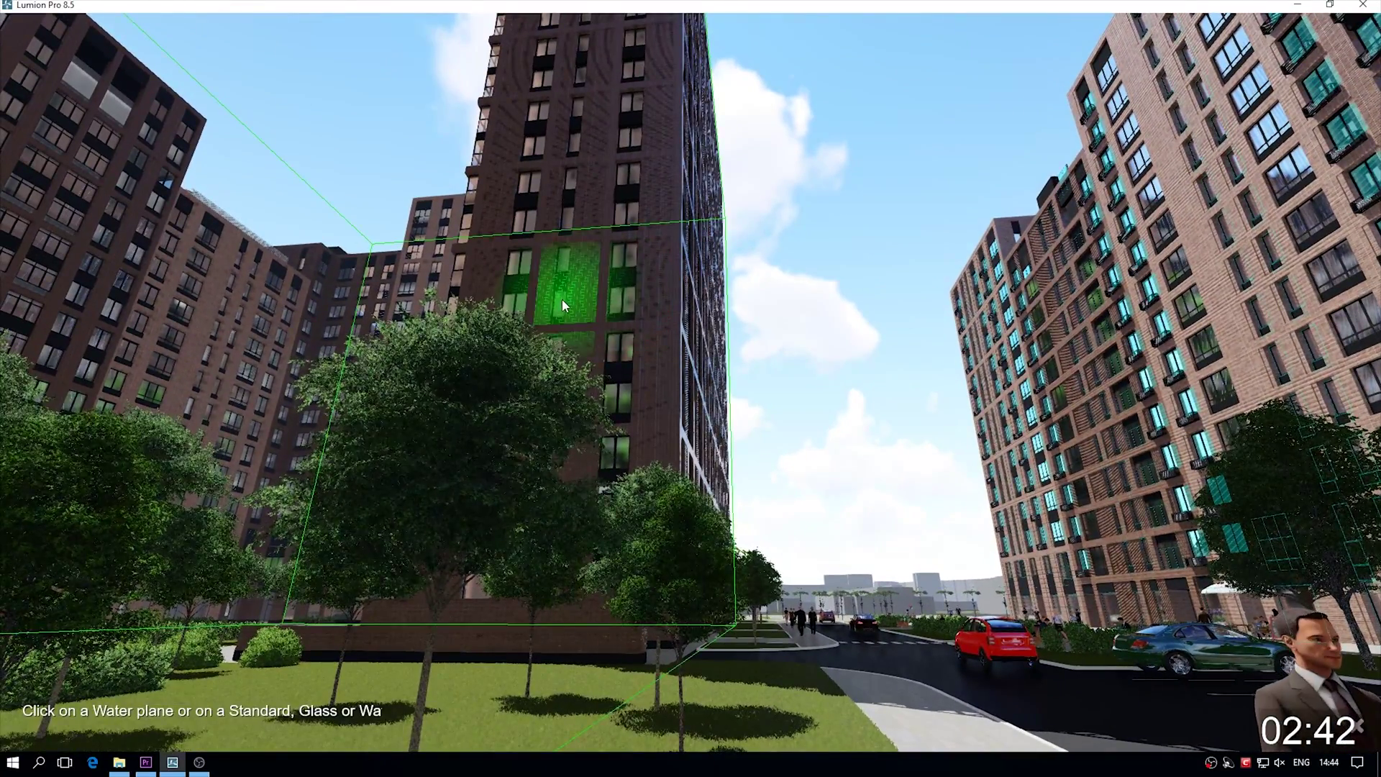
pyautogui.click(629, 300)
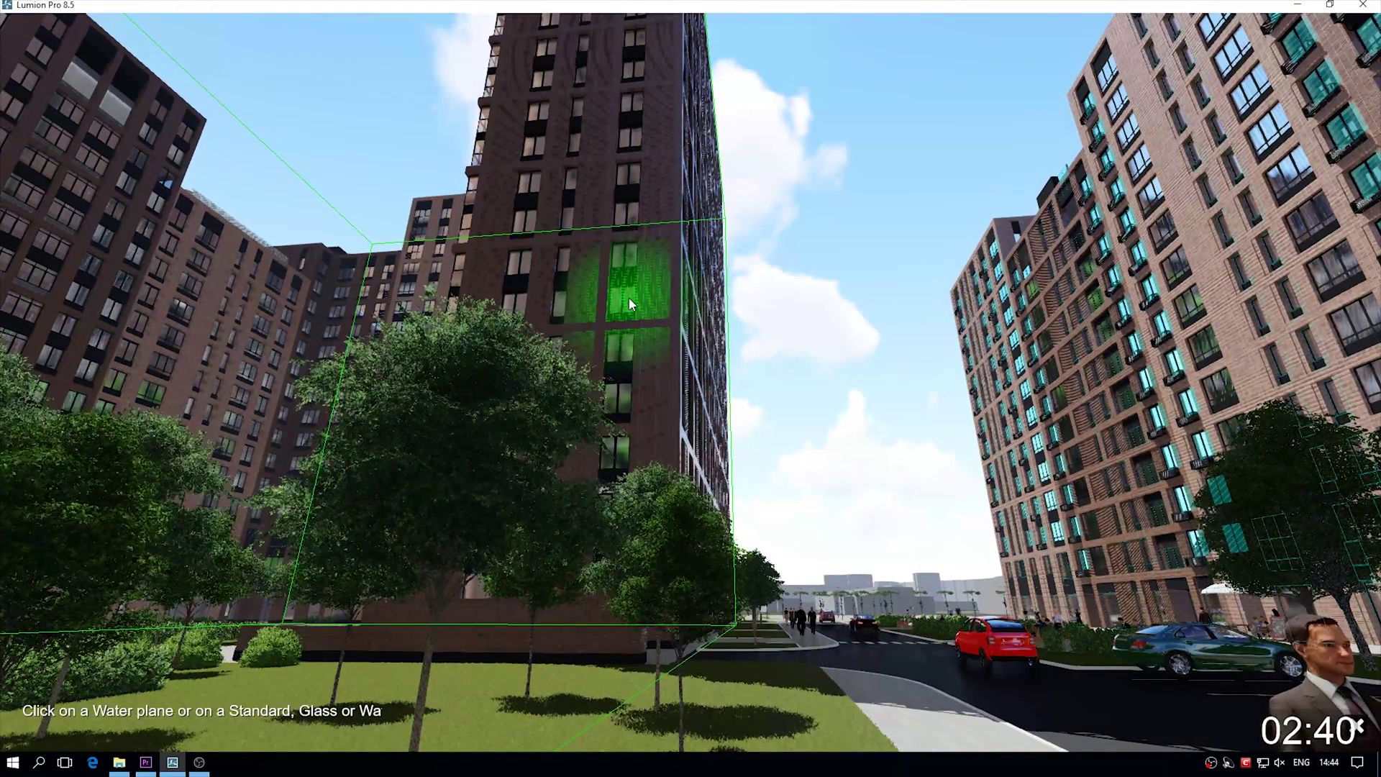
pyautogui.click(182, 720)
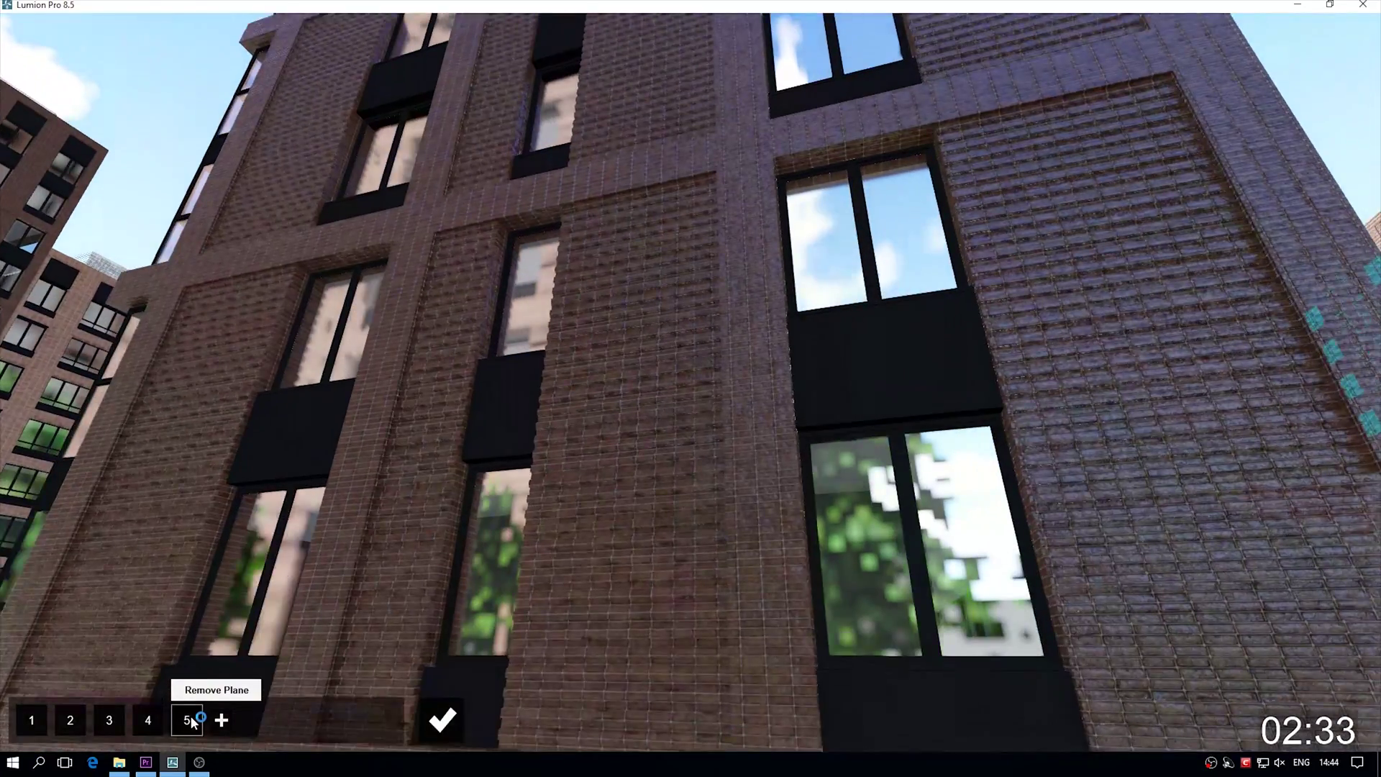
pyautogui.click(190, 716)
pyautogui.click(185, 720)
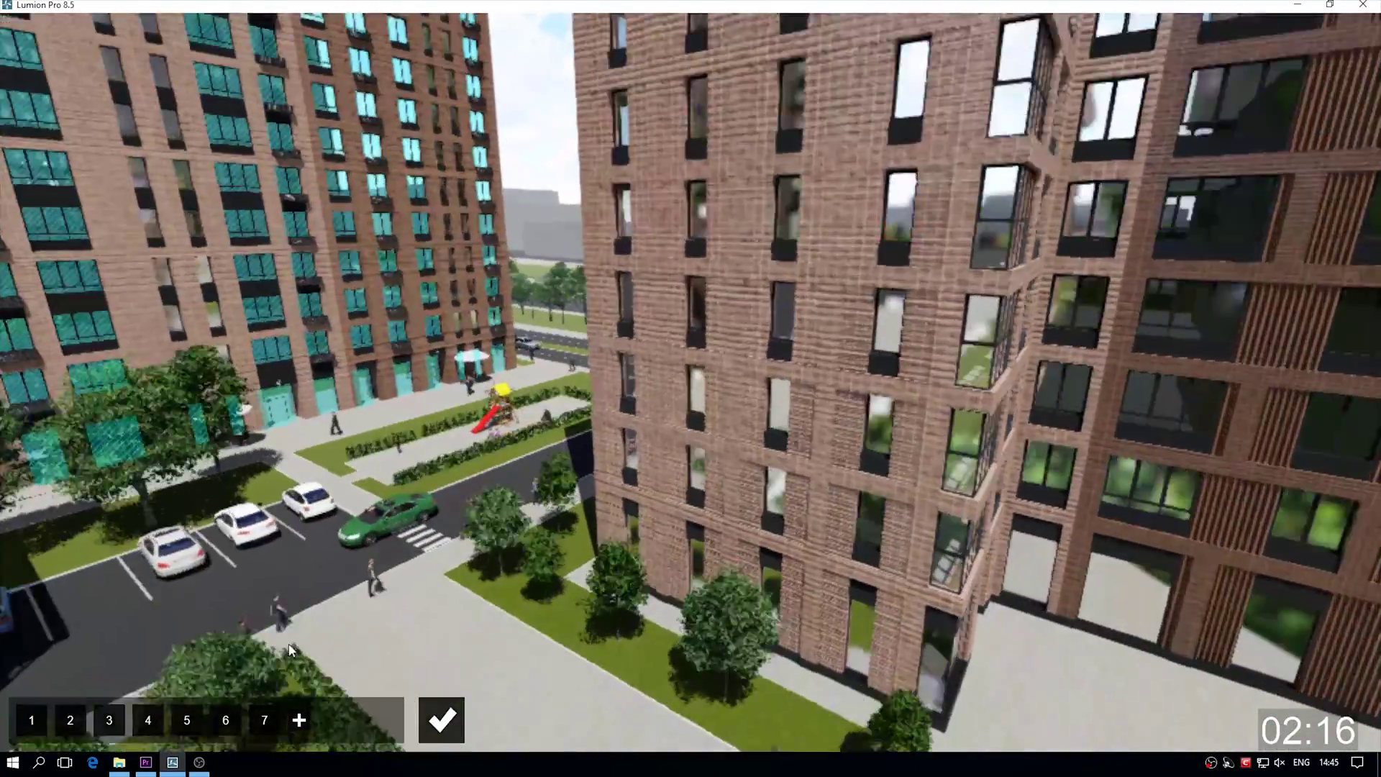
# Add an eighth reflection plane on the narrow windows of the corner building's facade and accept the planes
pyautogui.click(299, 720)
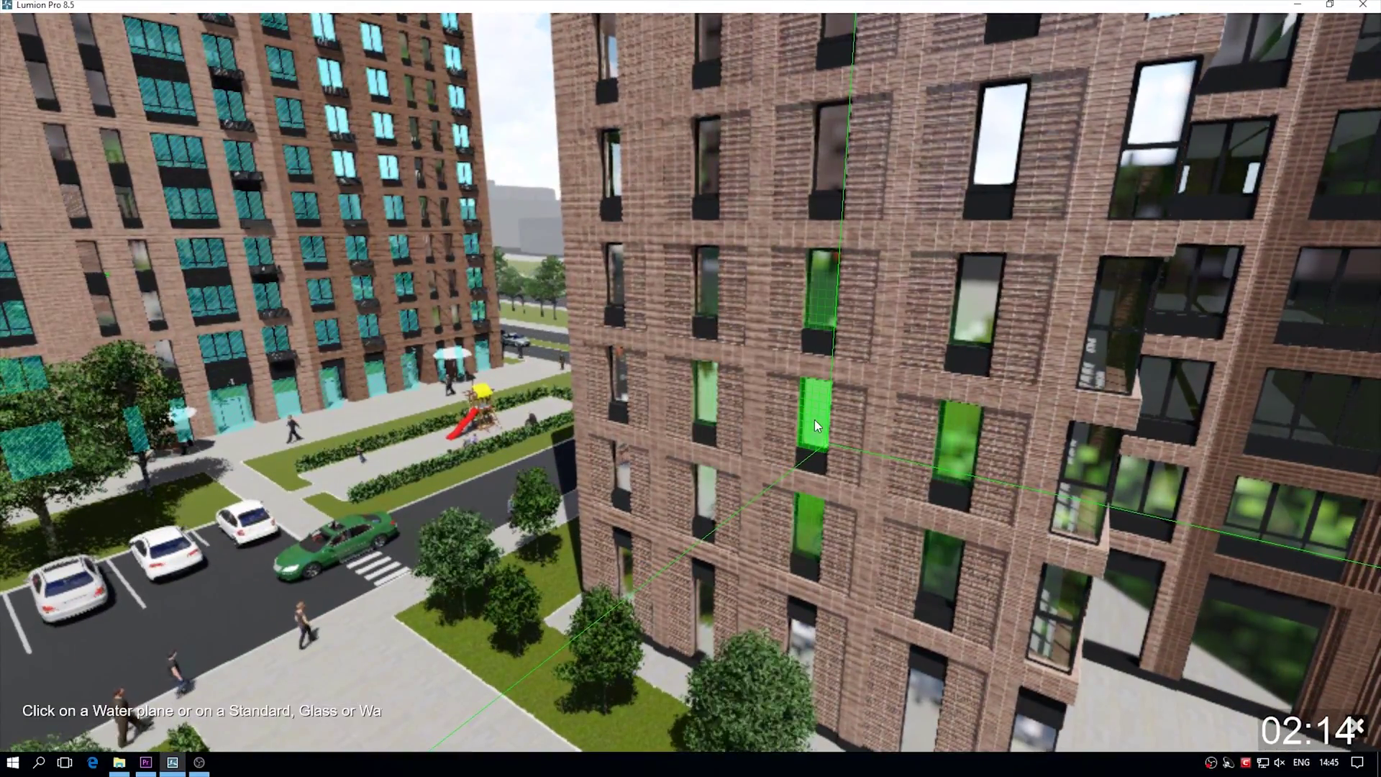
pyautogui.click(815, 421)
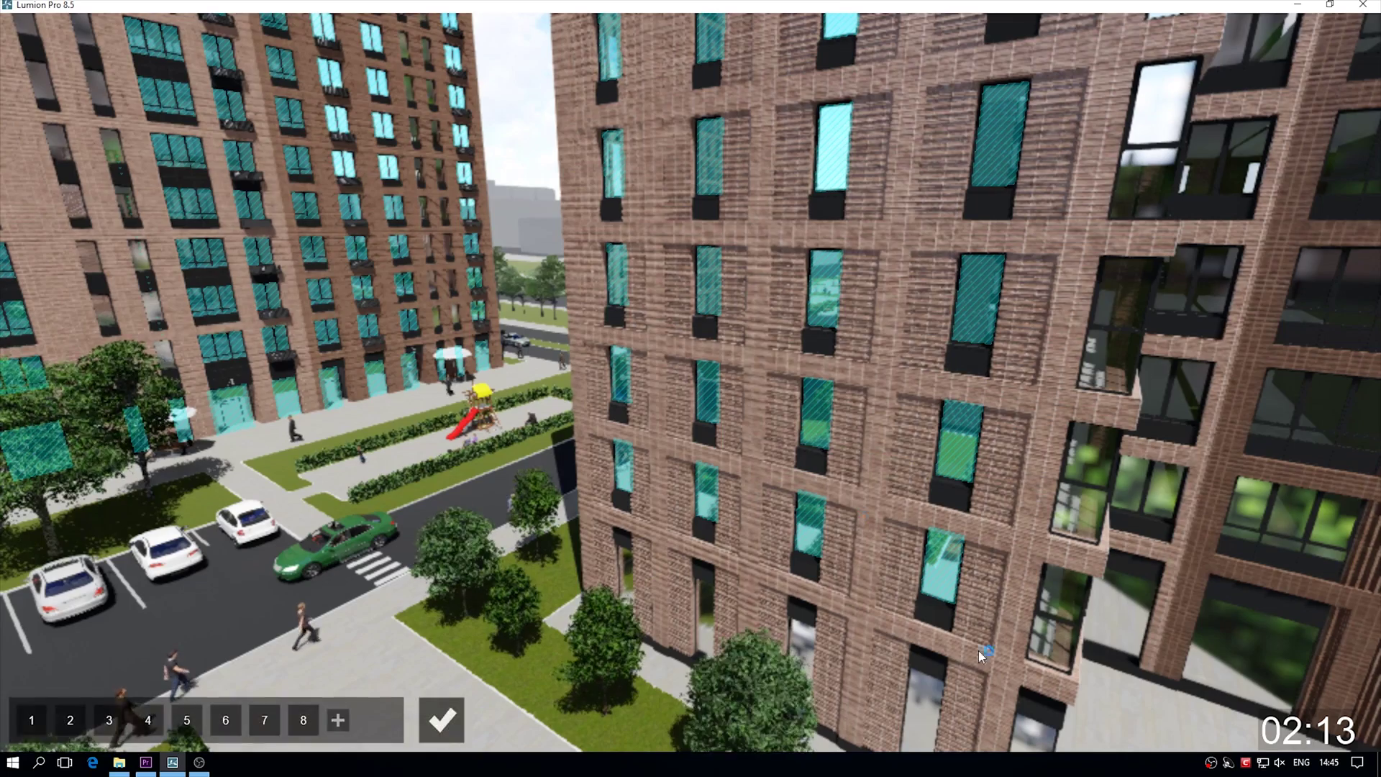
pyautogui.click(442, 719)
pyautogui.click(133, 659)
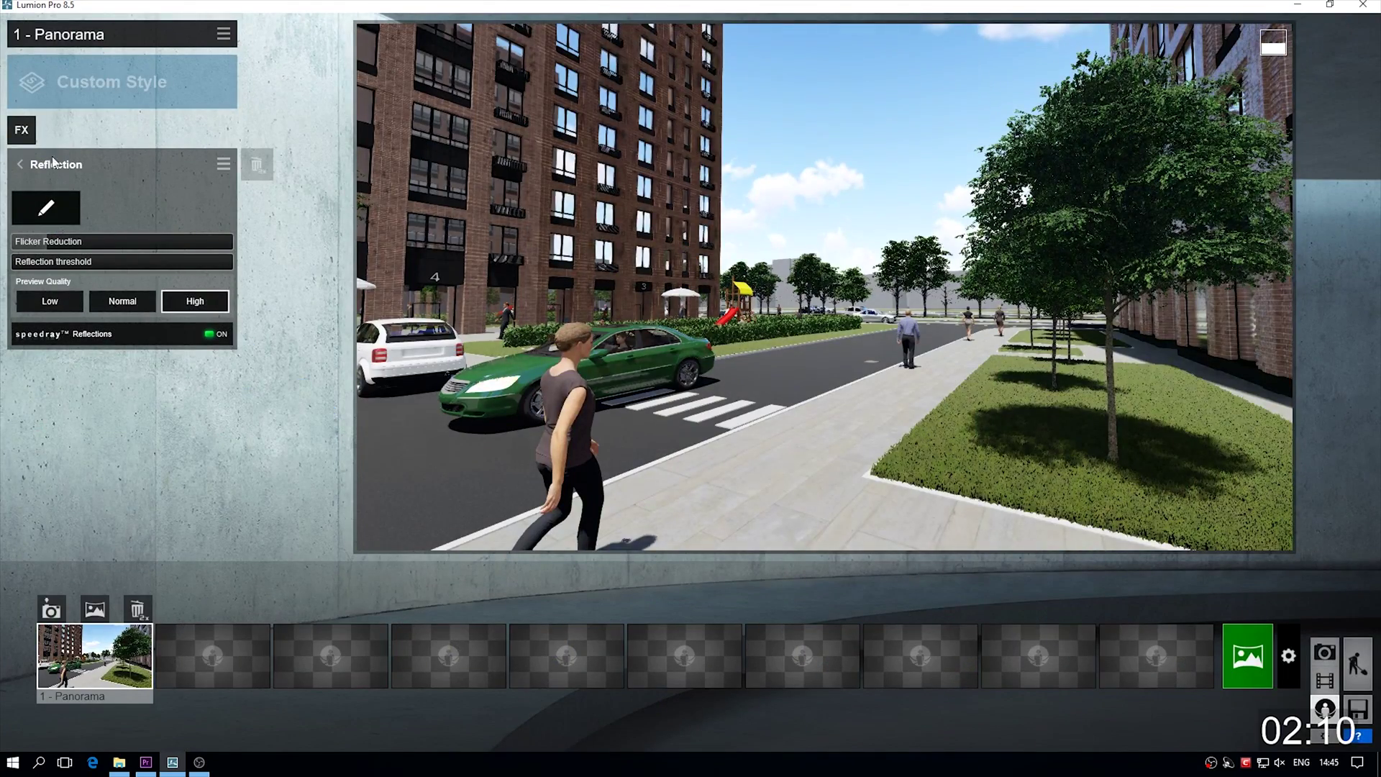
# Add the Color Correction effect, keeping the temperature at 0.0 and raising the tint slightly
pyautogui.click(33, 135)
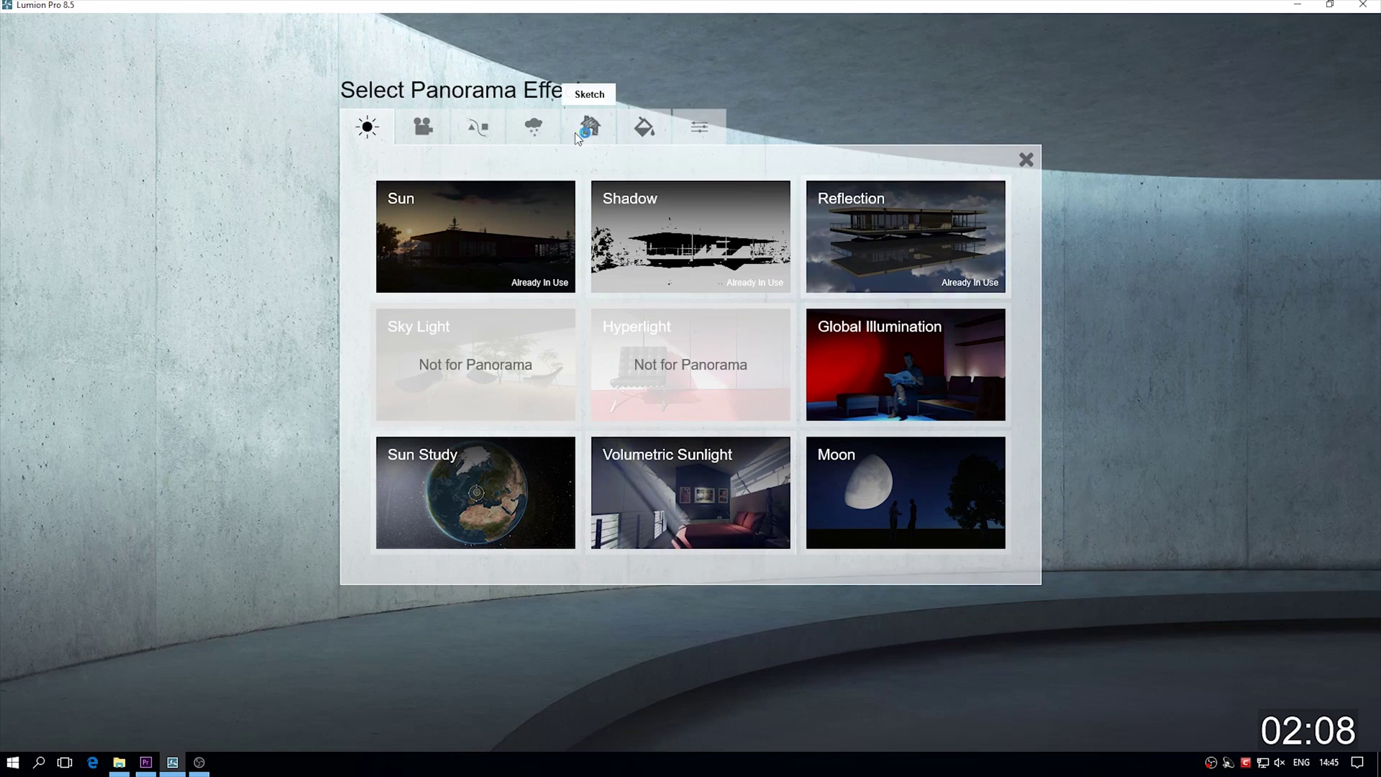
pyautogui.click(638, 126)
pyautogui.click(475, 237)
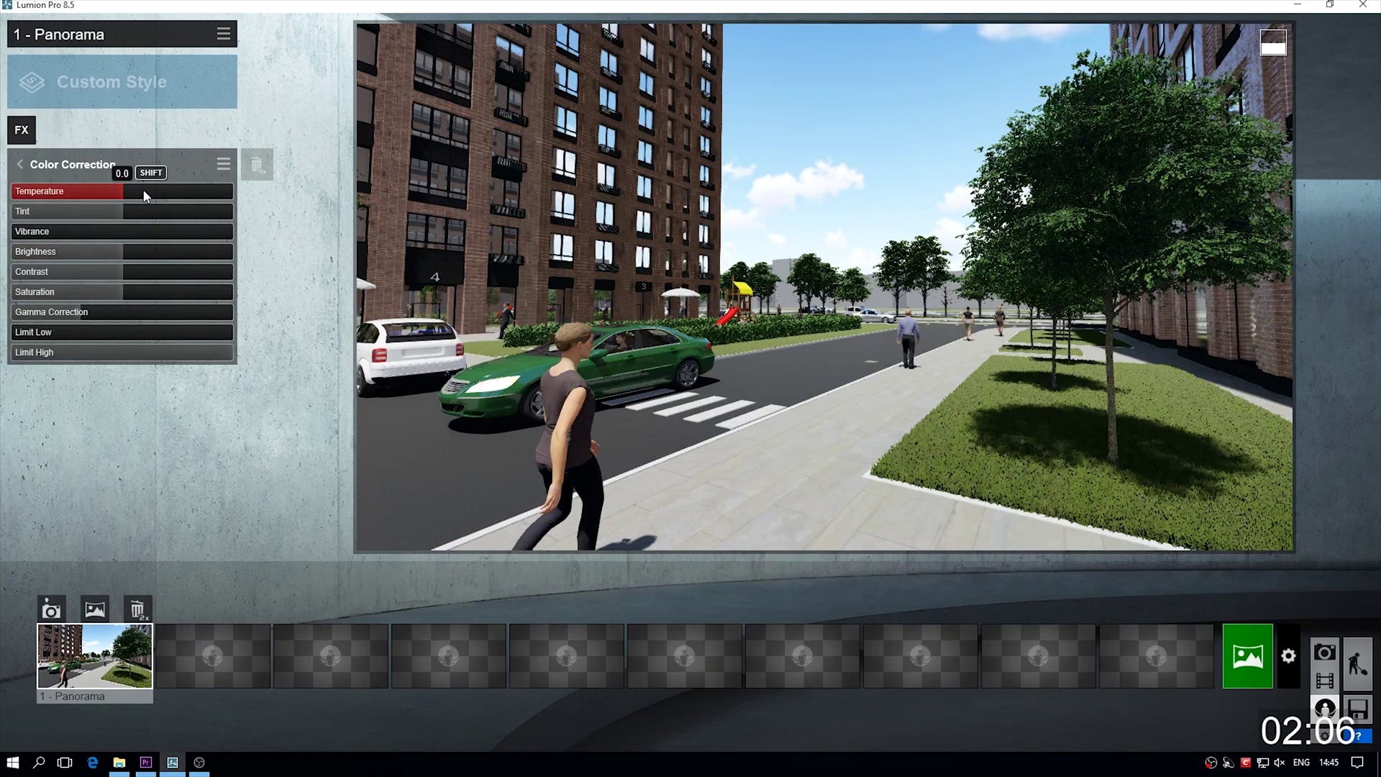
pyautogui.moveTo(113, 196); pyautogui.dragTo(108, 196)
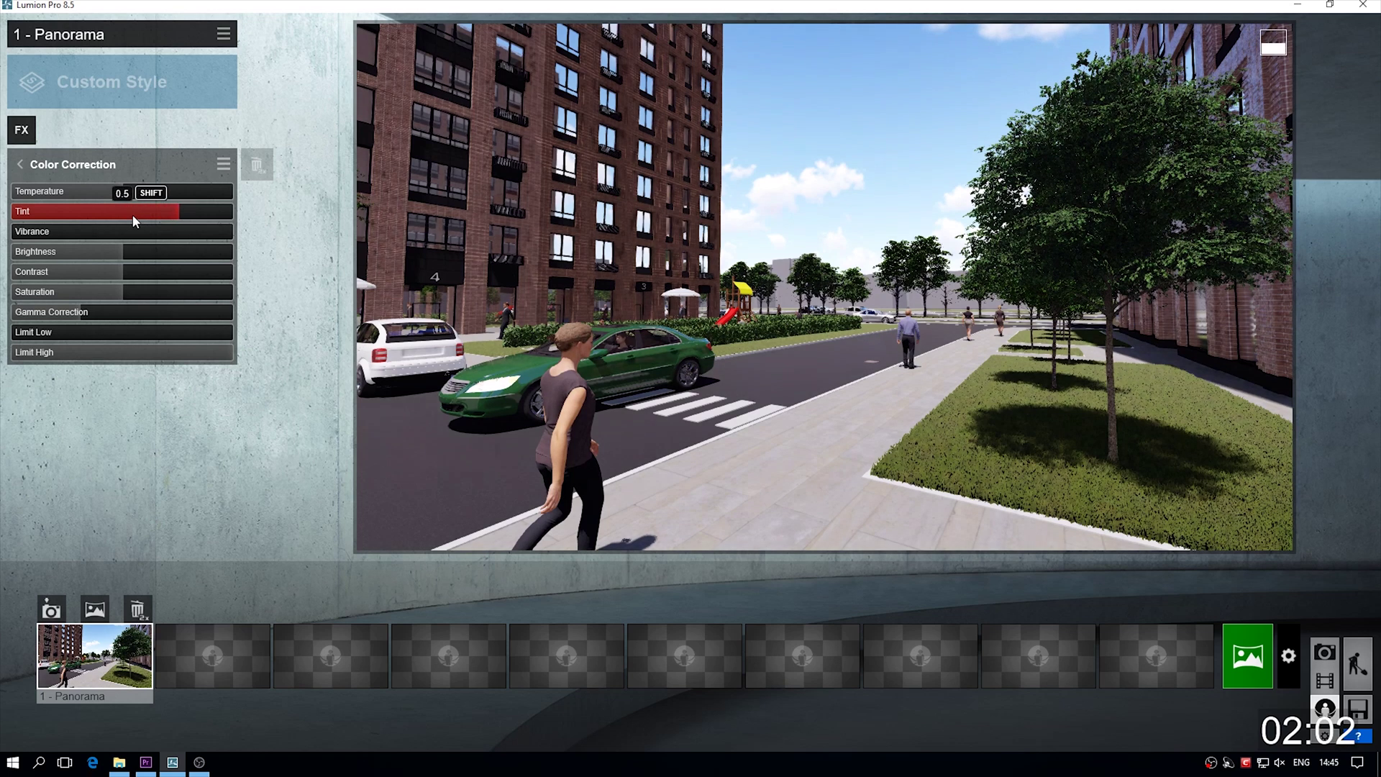
pyautogui.click(138, 215)
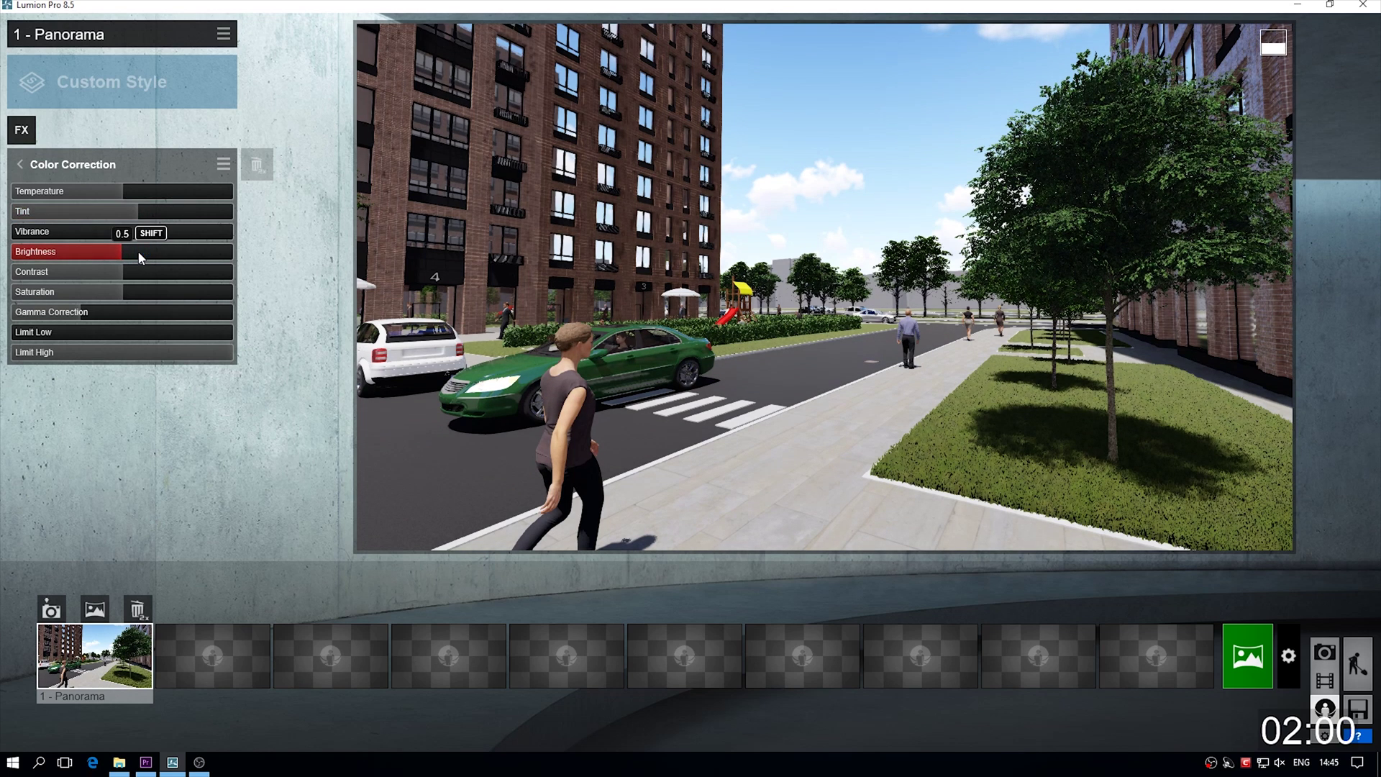
# Set the color correction brightness to 0.7 and slightly raise the contrast, saturation and gamma correction
pyautogui.moveTo(164, 251); pyautogui.dragTo(182, 250)
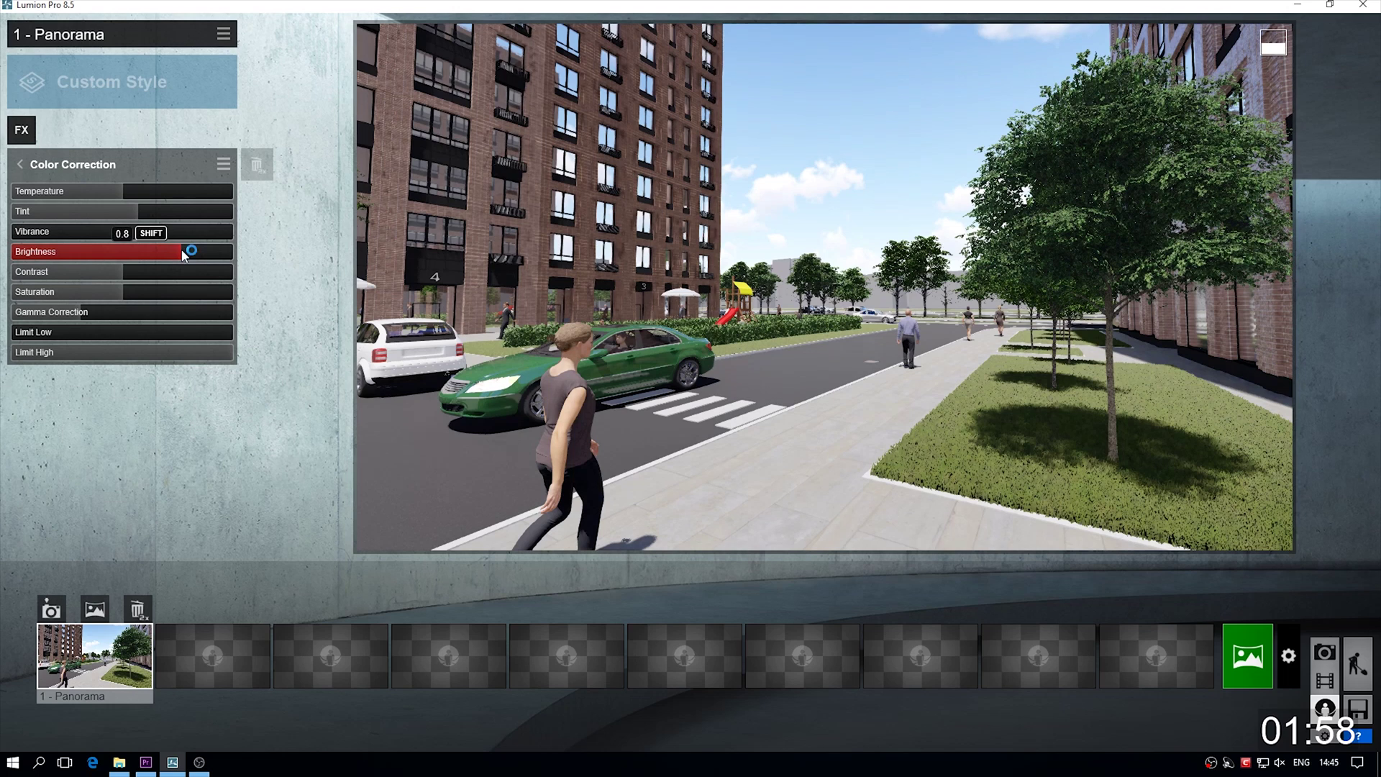
pyautogui.click(110, 294)
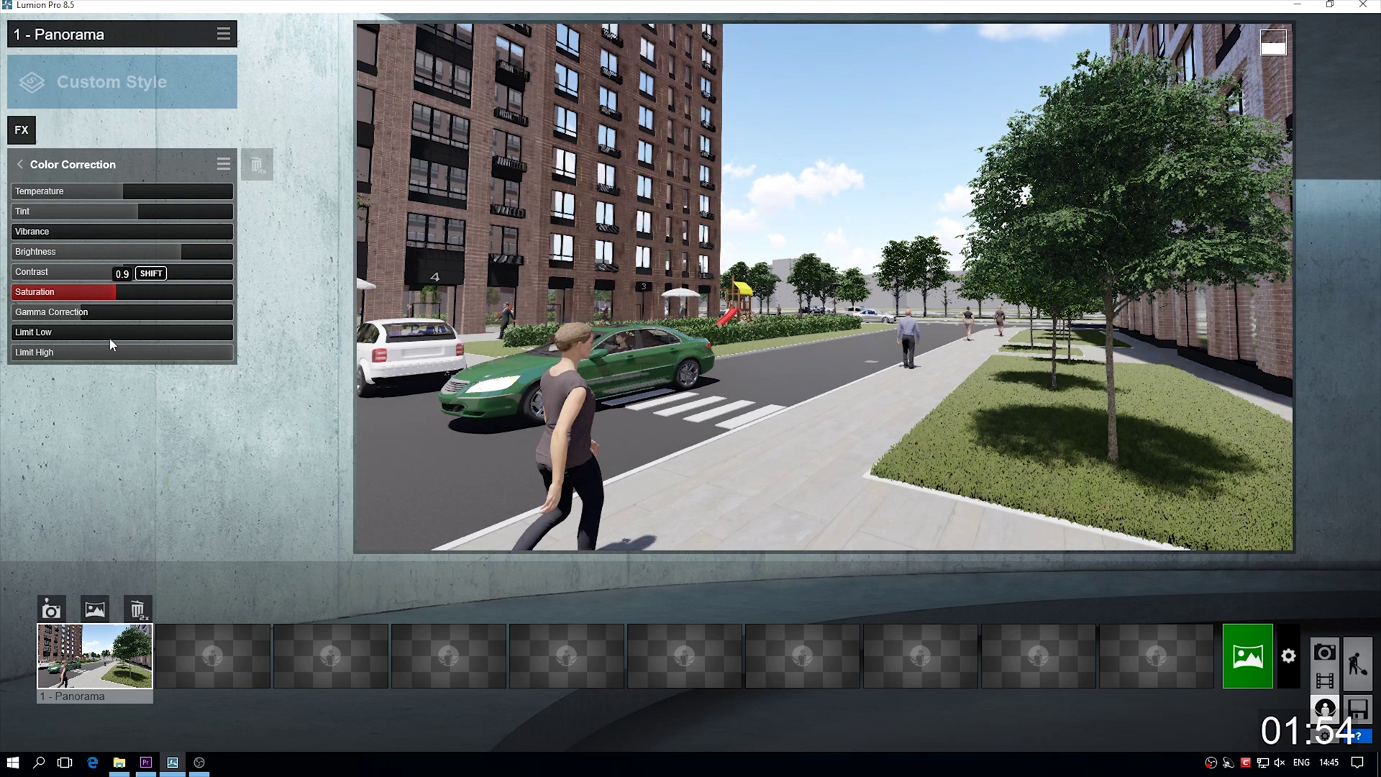
pyautogui.moveTo(85, 314)
pyautogui.mouseDown()
pyautogui.moveTo(101, 316)
pyautogui.moveTo(90, 315)
pyautogui.mouseUp()
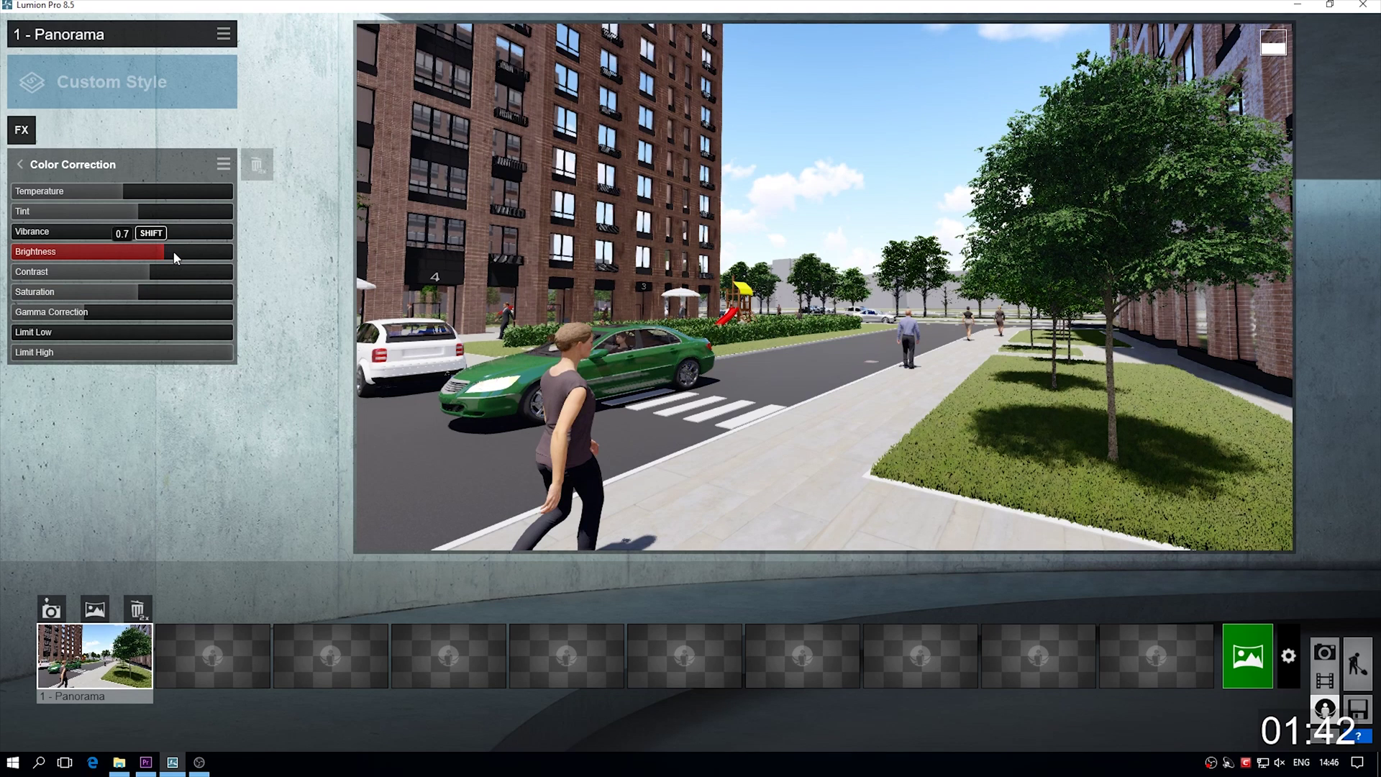
# Add the Volumetric Sunlight effect to the panorama and lower its range to 0.0
pyautogui.click(26, 131)
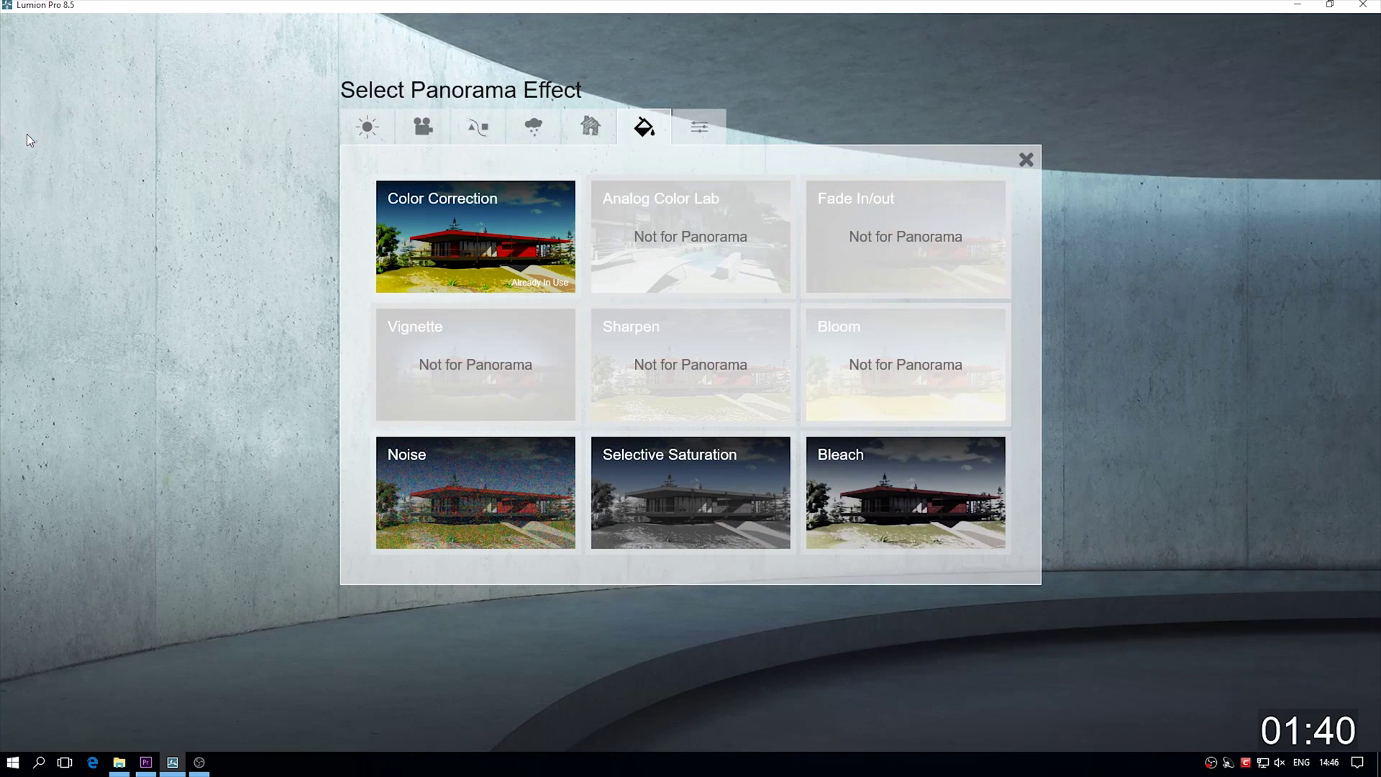
pyautogui.click(696, 129)
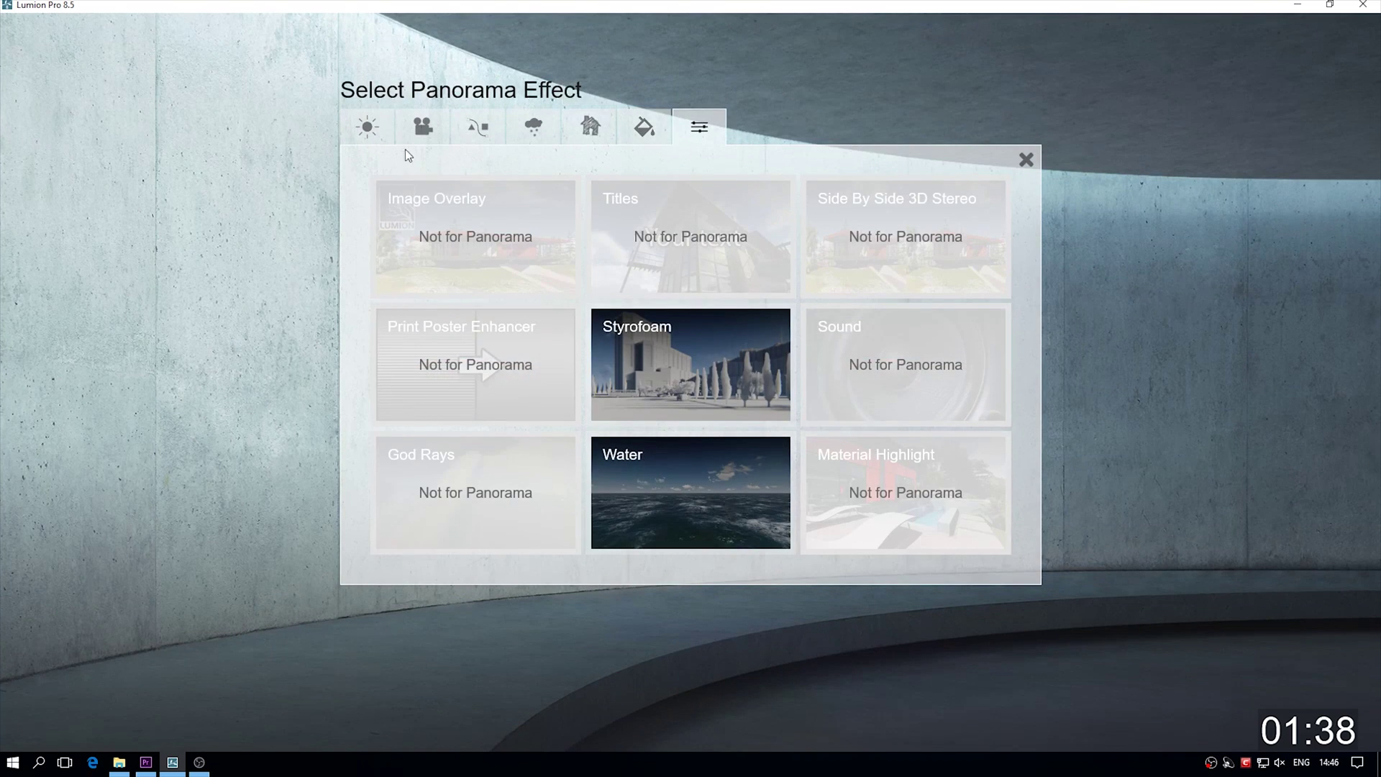
pyautogui.click(369, 138)
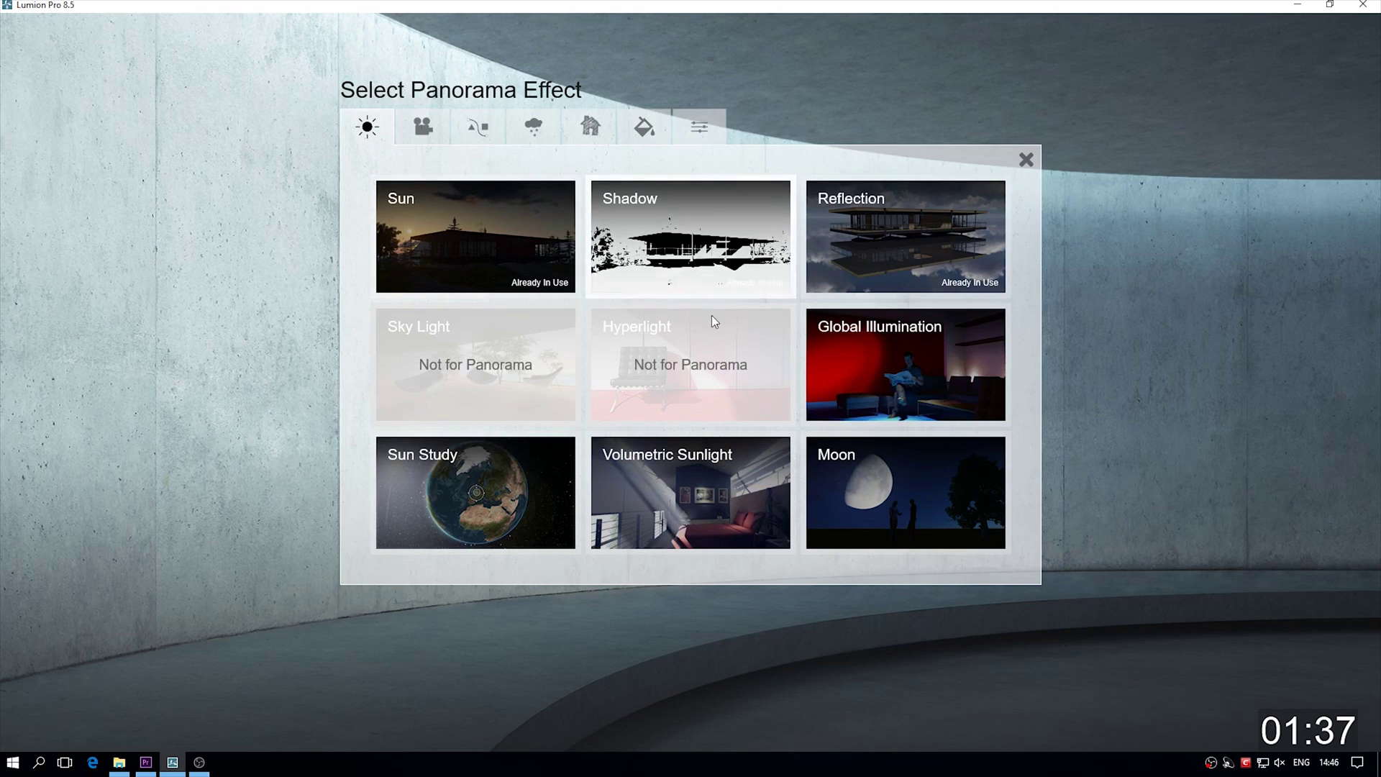
pyautogui.click(731, 480)
pyautogui.moveTo(106, 192); pyautogui.dragTo(16, 216)
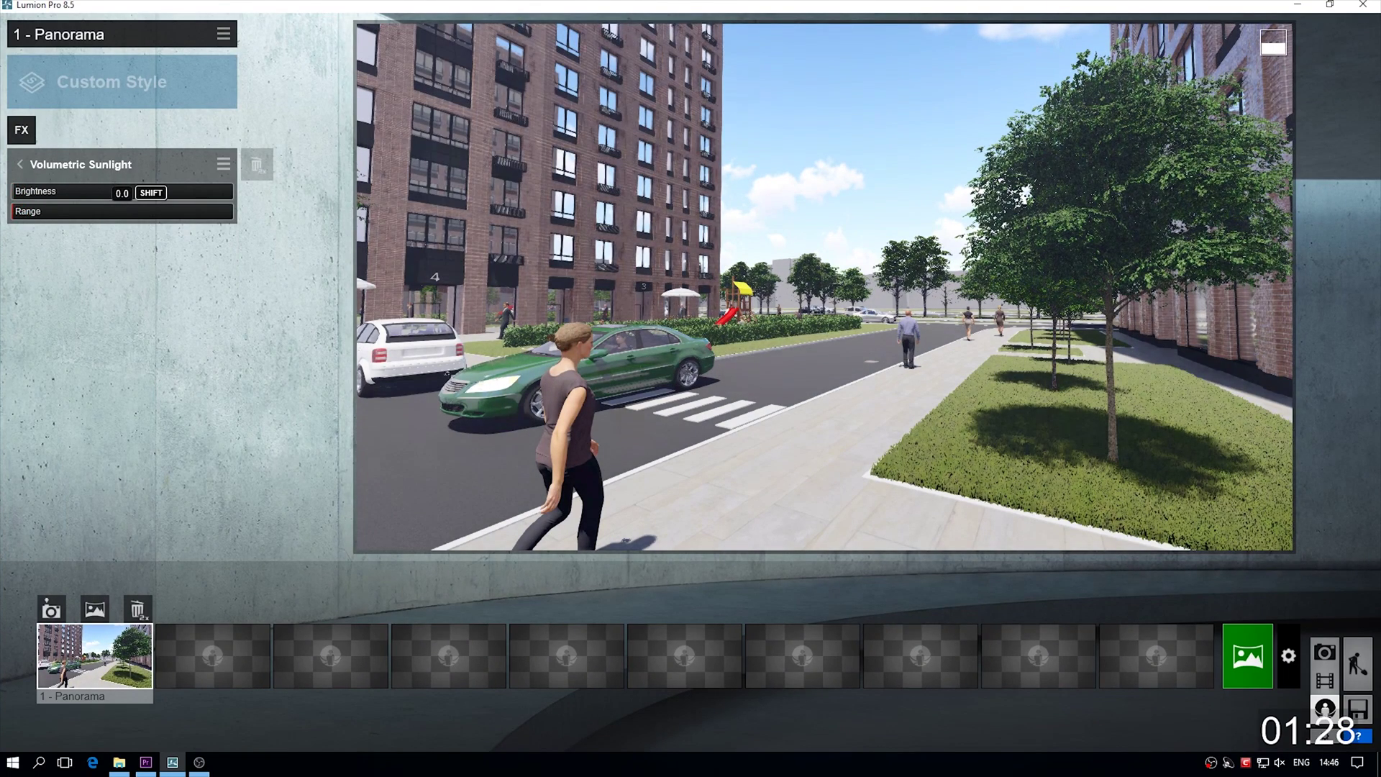
# Reduce the Volumetric Sunlight brightness to its minimum, checking the haze on the shaded side of the street
pyautogui.moveTo(813, 288); pyautogui.dragTo(541, 259, button='right')
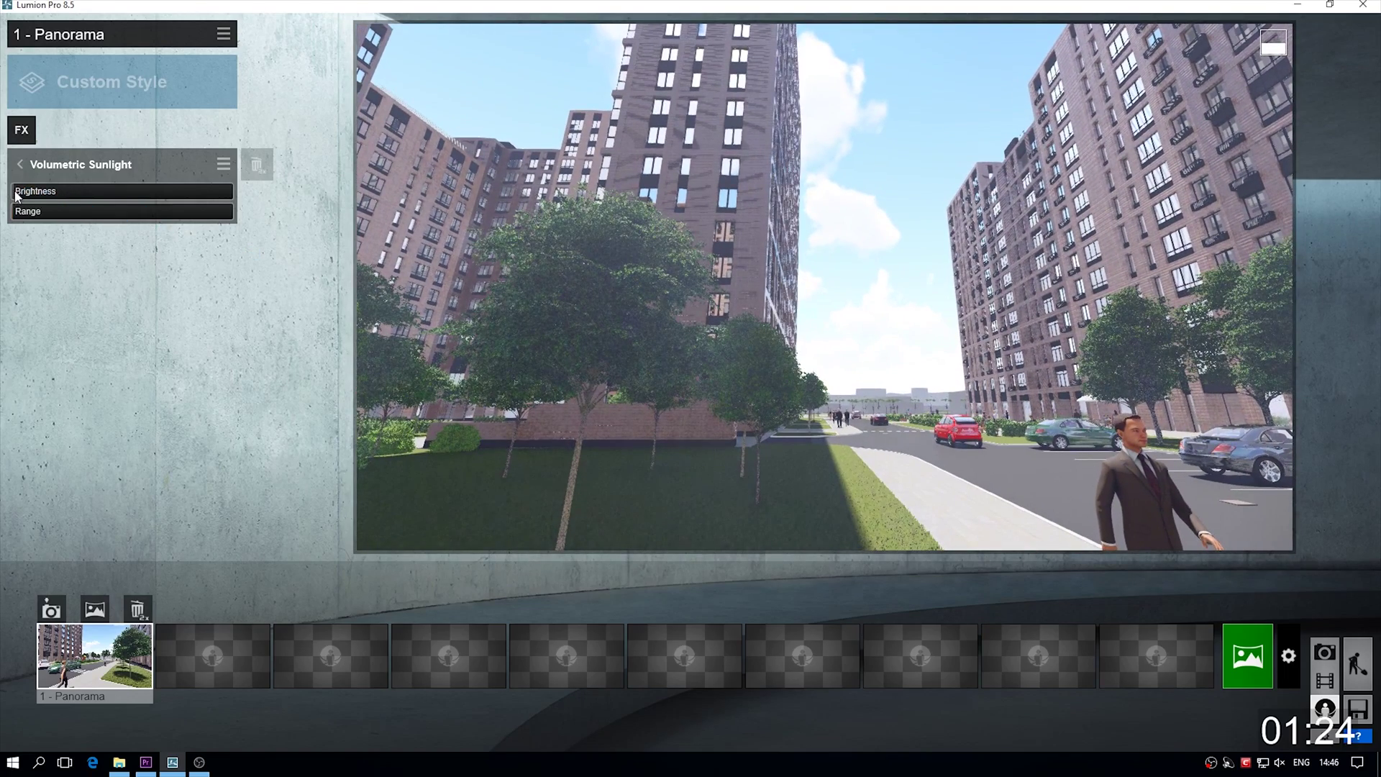
pyautogui.click(16, 192)
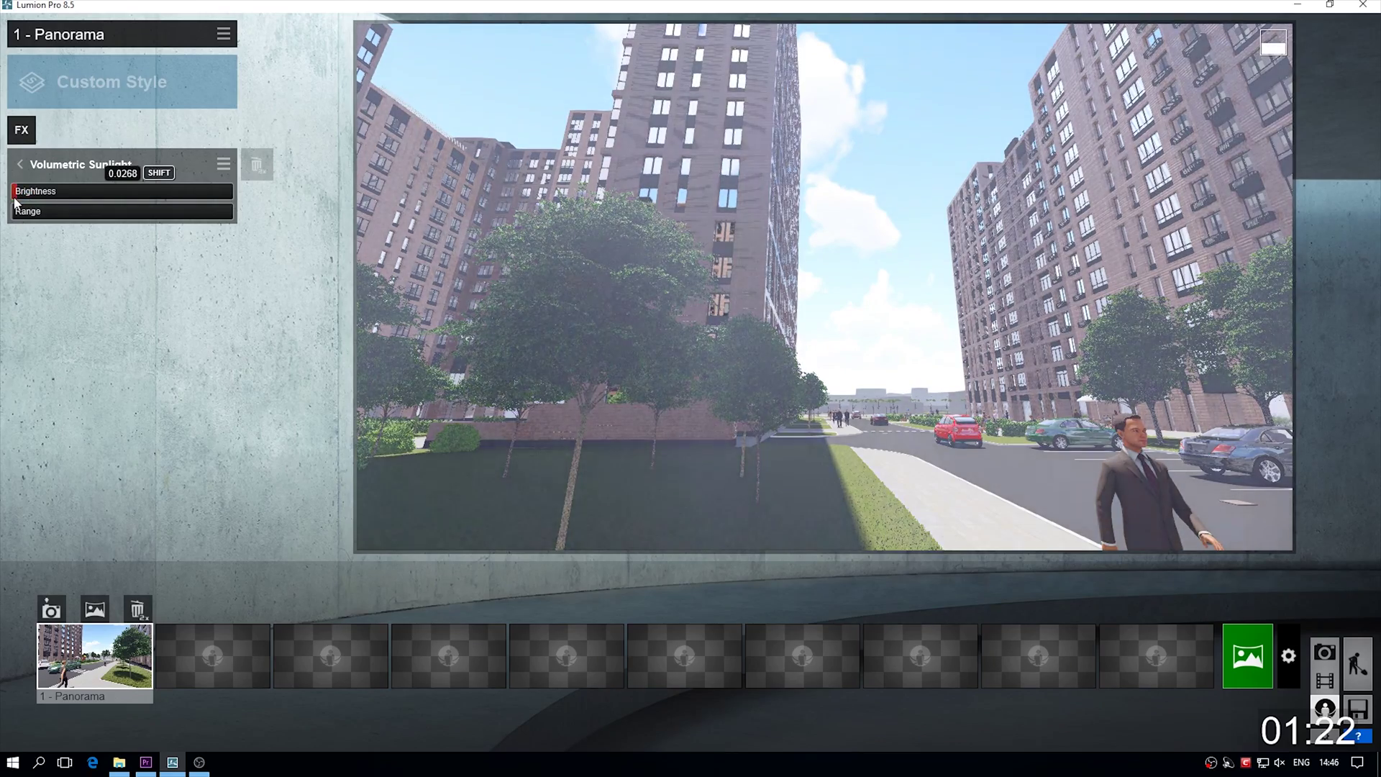
pyautogui.moveTo(15, 200); pyautogui.dragTo(6, 203)
# Render the 360 panorama at five-star output quality in the Large 8192x4096 size, close the finished render and return to build mode
pyautogui.moveTo(587, 363)
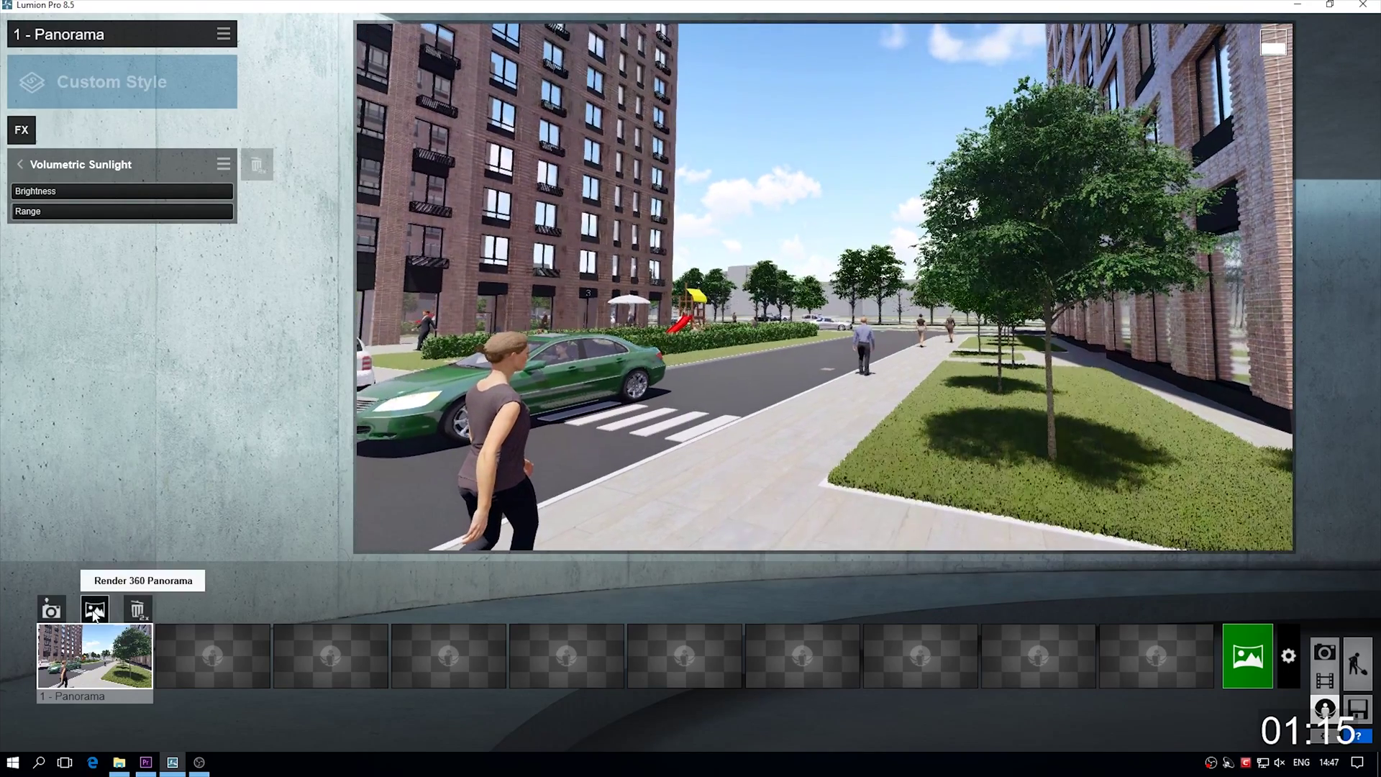
pyautogui.click(95, 610)
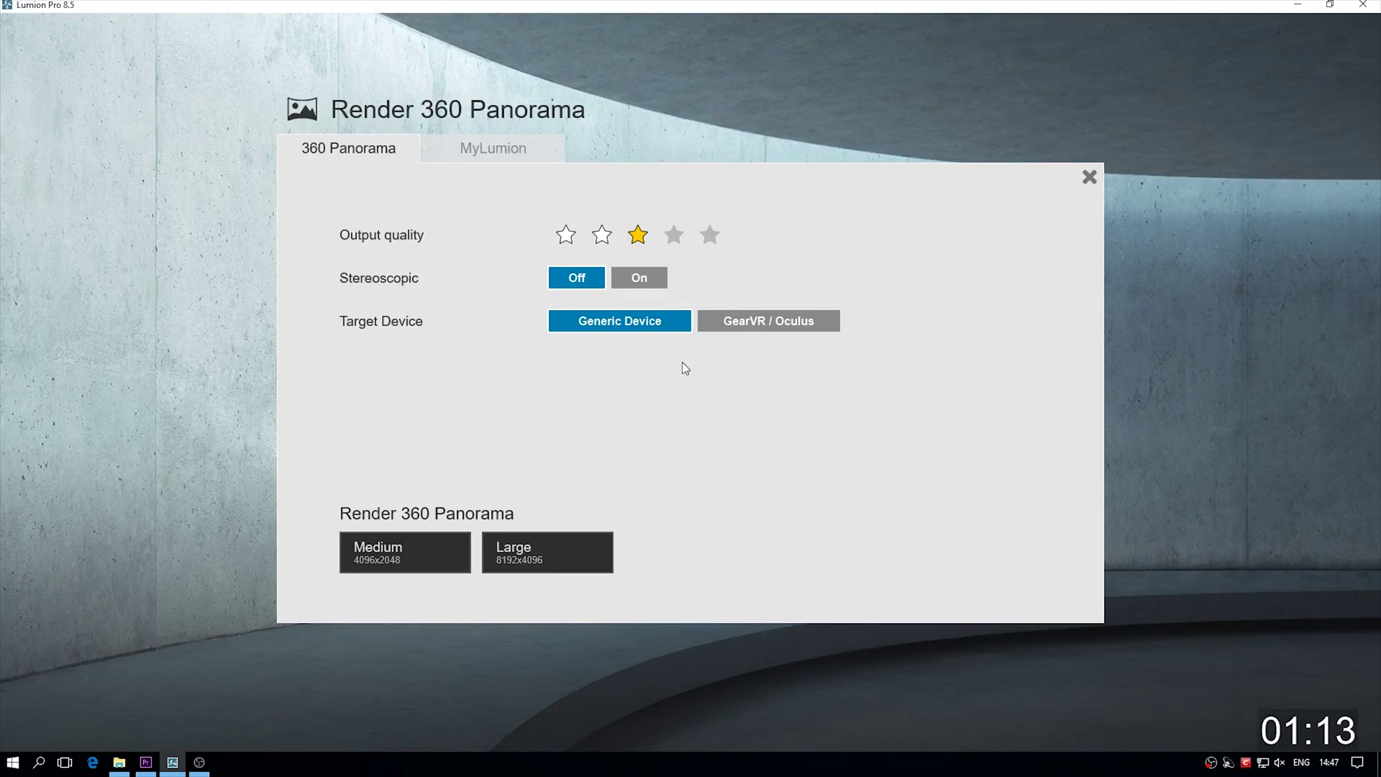
pyautogui.click(674, 235)
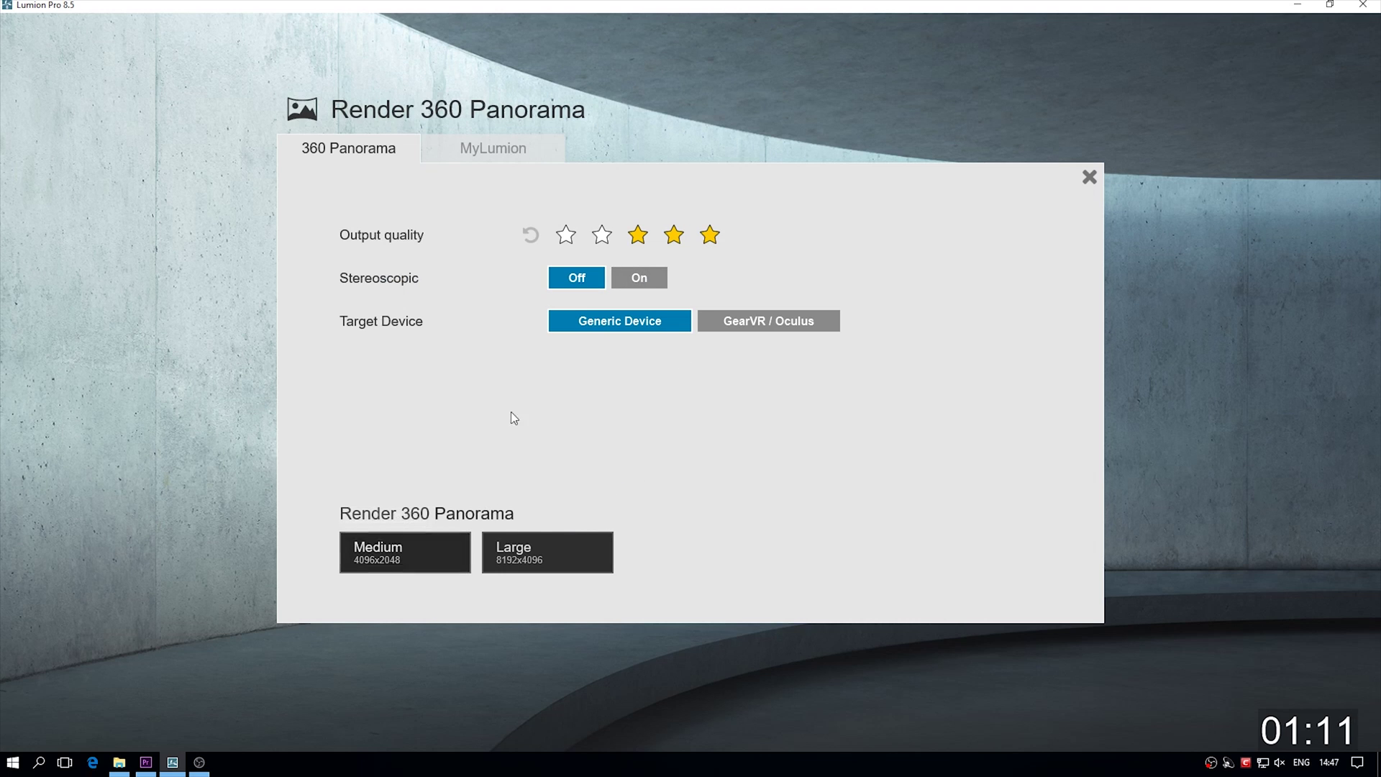
pyautogui.click(547, 549)
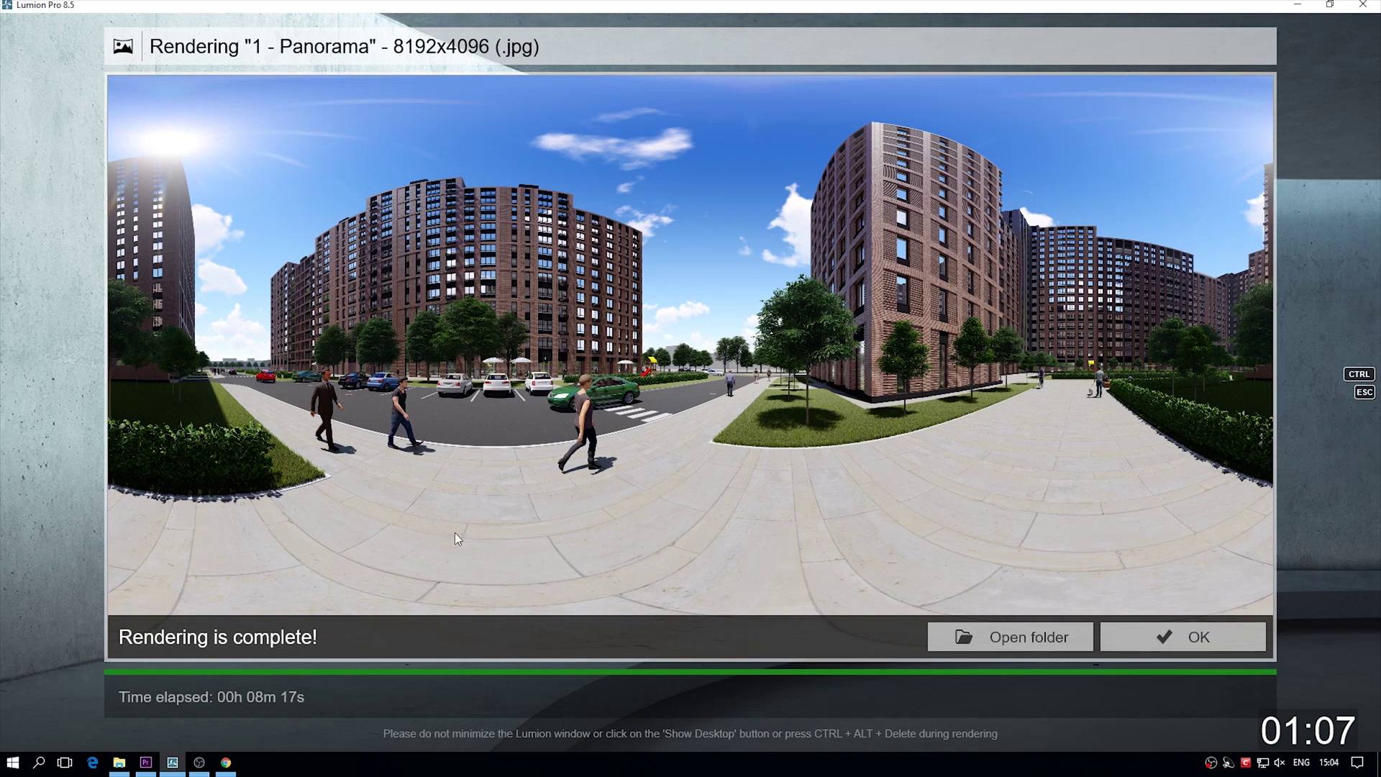
pyautogui.click(1151, 637)
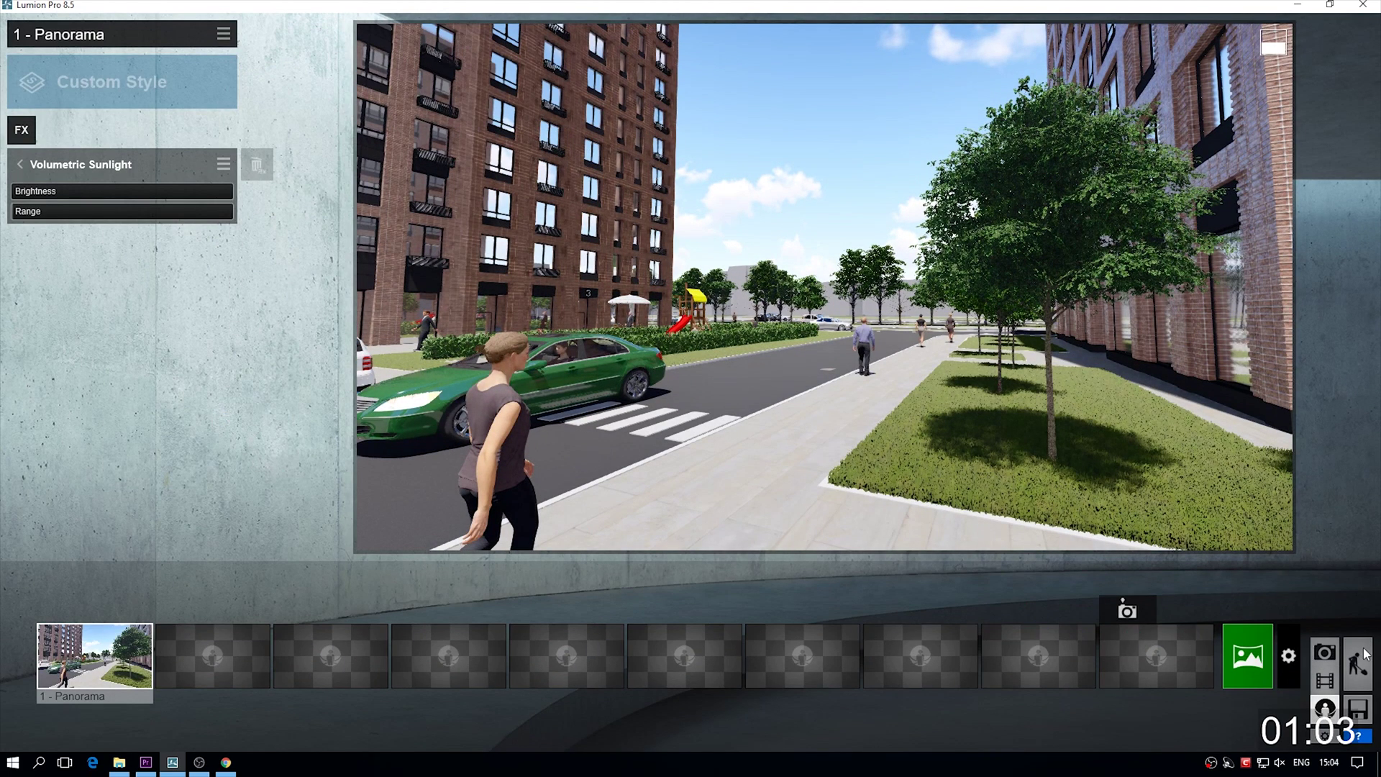
pyautogui.click(1365, 653)
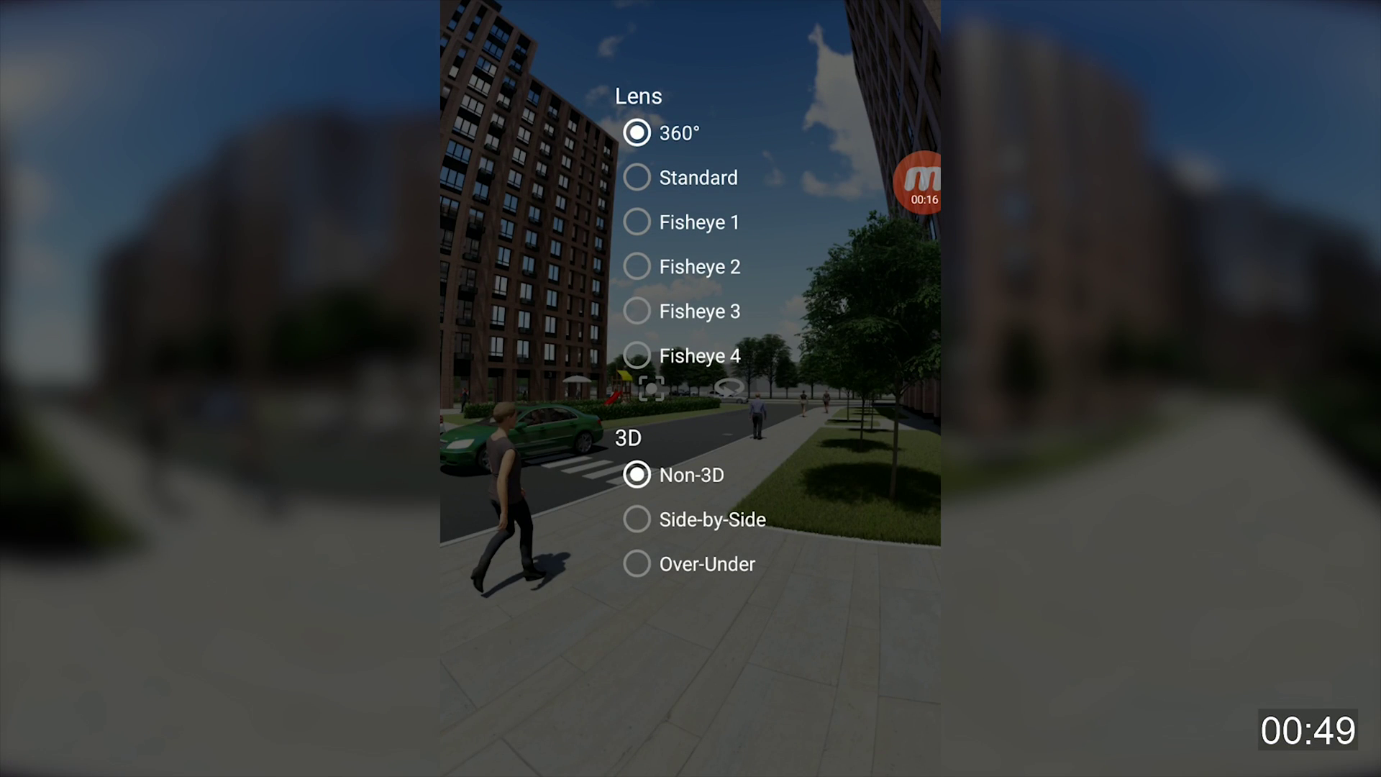
# In the phone's 360 image viewer, try the Standard and Fisheye lenses and the Side-by-Side 3D mode, and restore the 360° lens with Non-3D
pyautogui.click(637, 178)
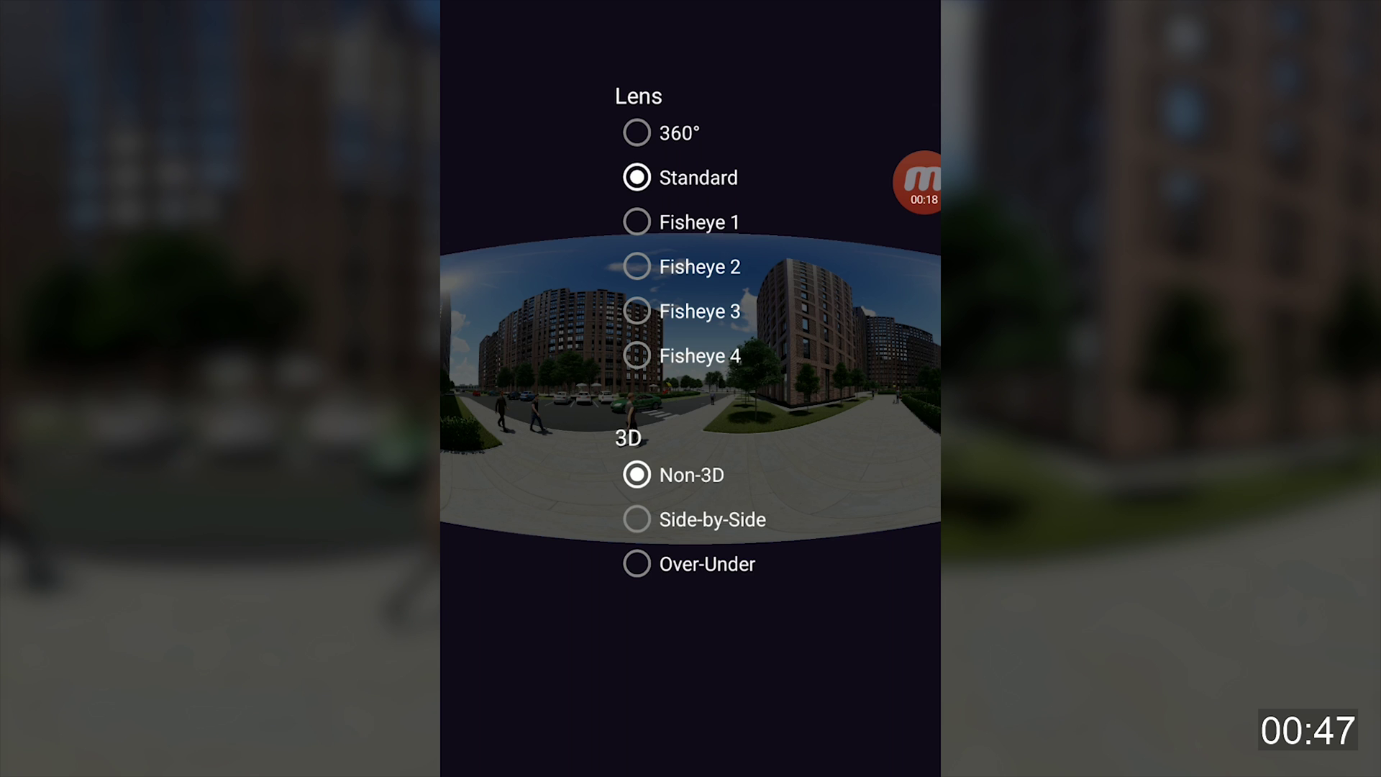
pyautogui.click(637, 222)
pyautogui.click(637, 311)
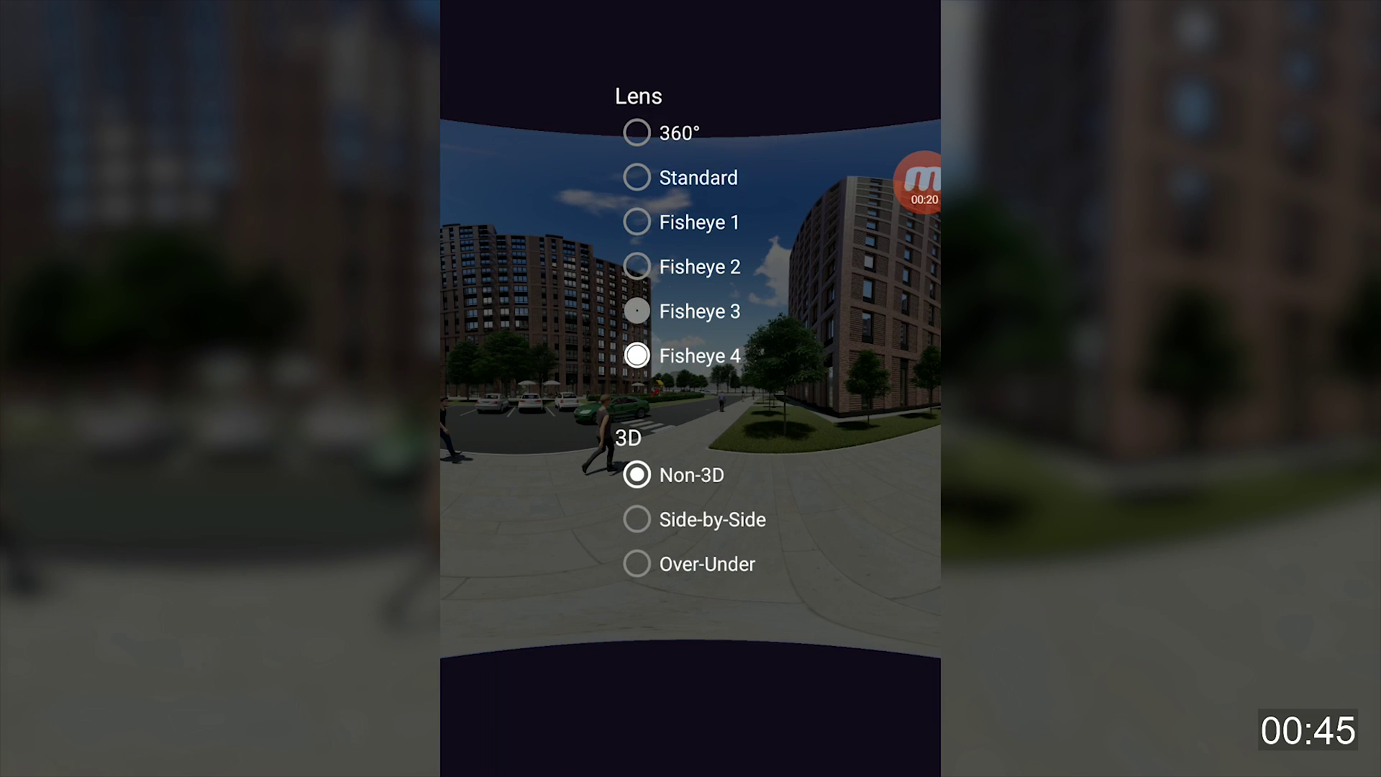
pyautogui.click(636, 519)
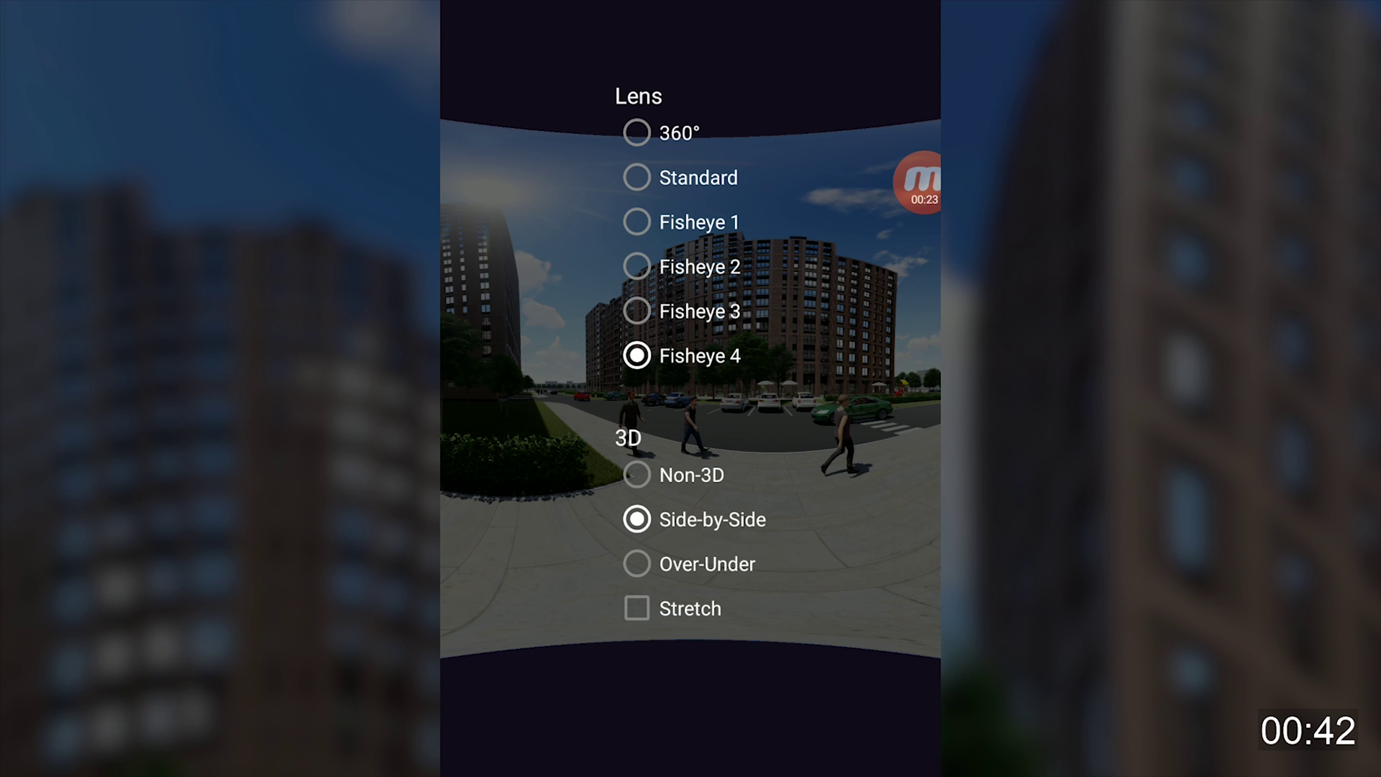
pyautogui.click(637, 563)
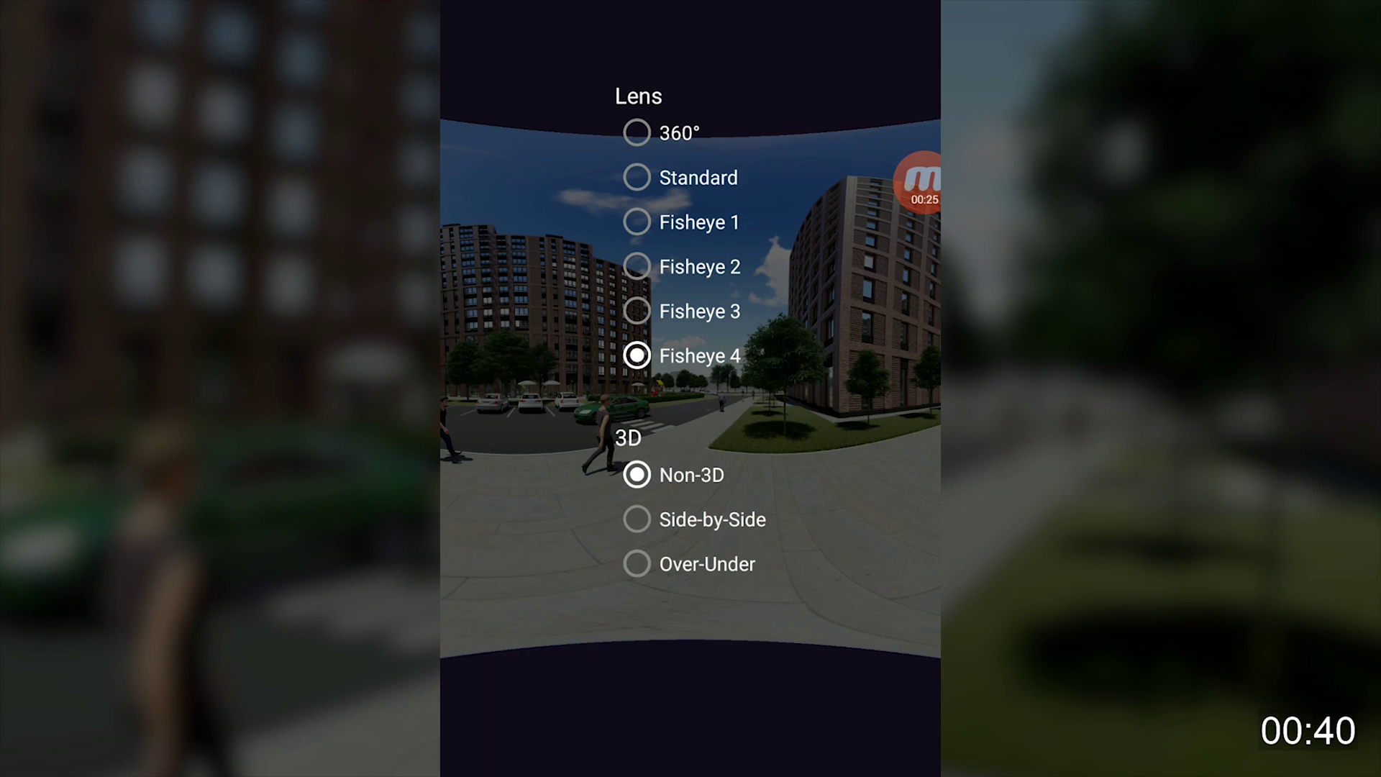
pyautogui.click(636, 132)
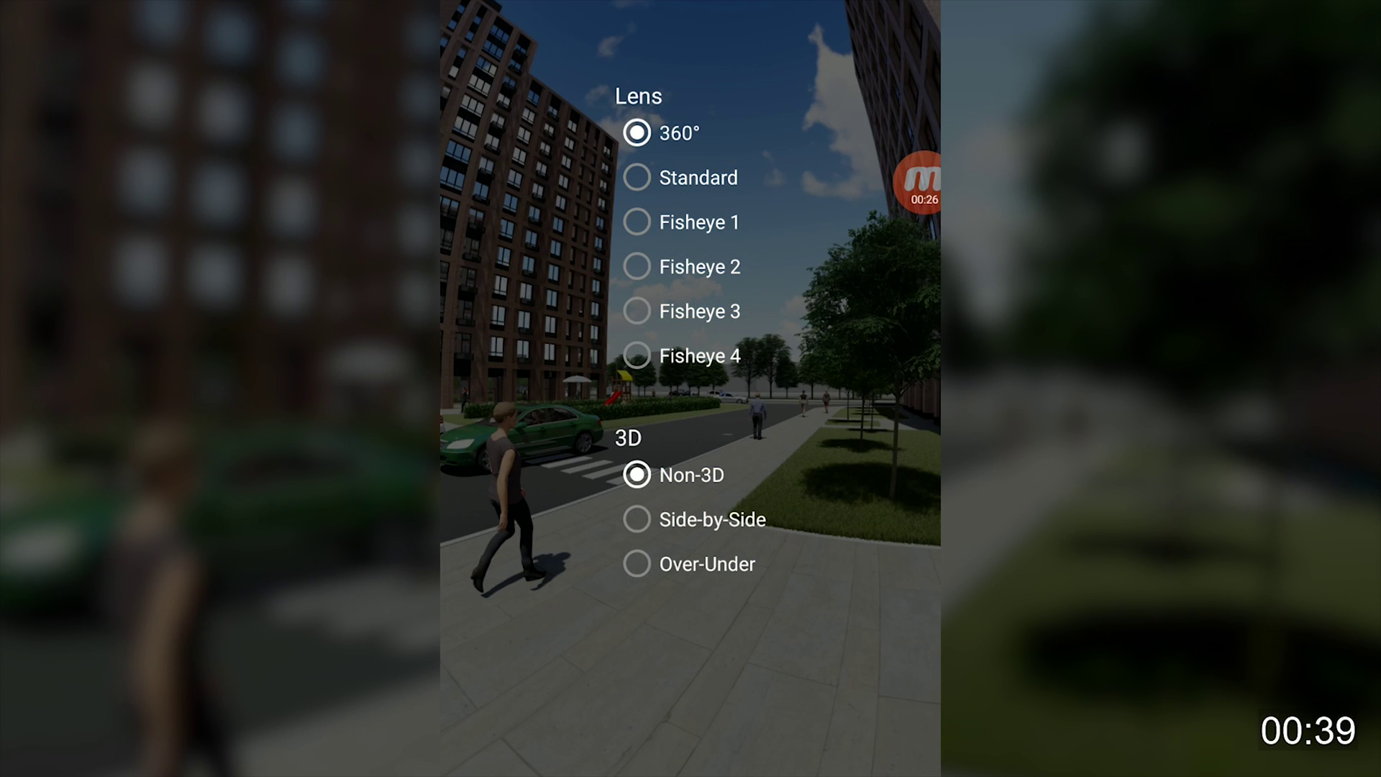